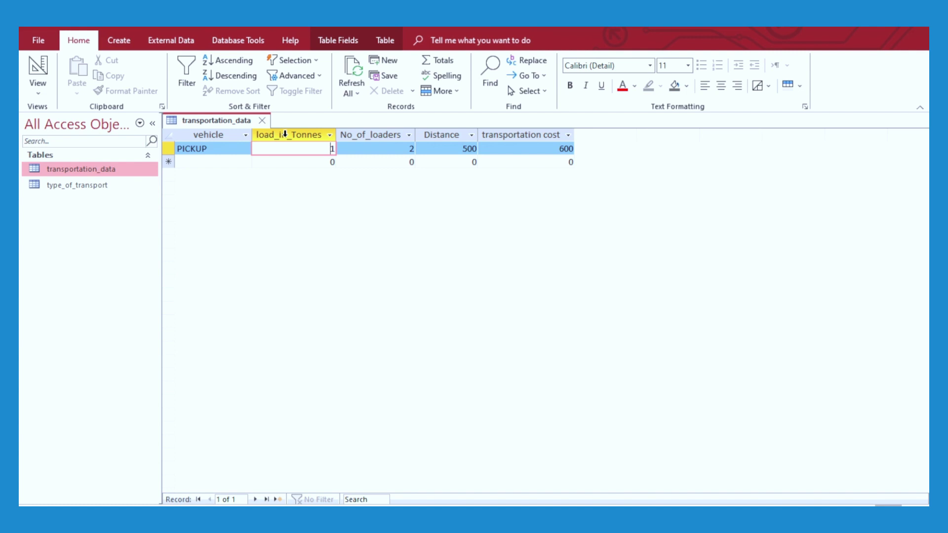
Open the type_of_transport table listing id, vehicle, tonnes, cost and No_of_load for four vehicles
double_click(67, 187)
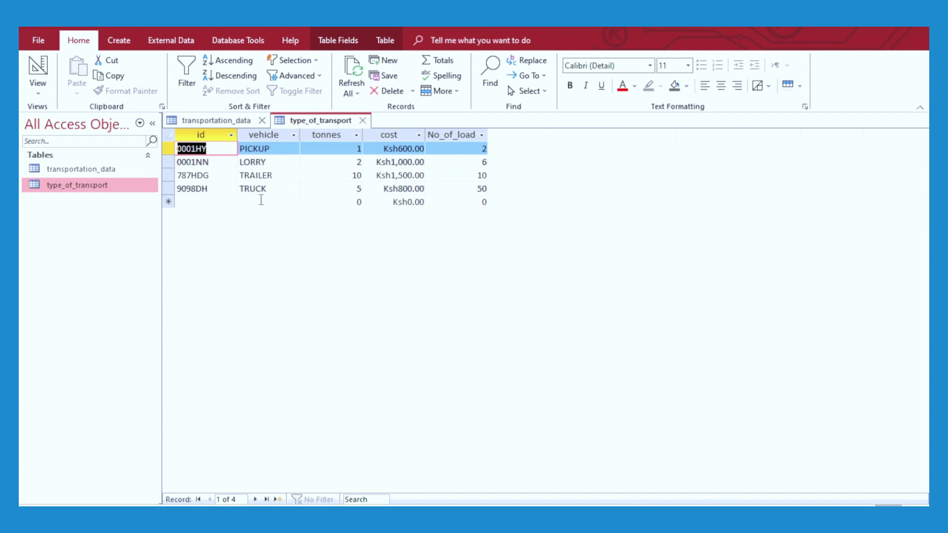
Bring transportation_data to the front and close the type_of_transport table
double_click(102, 170)
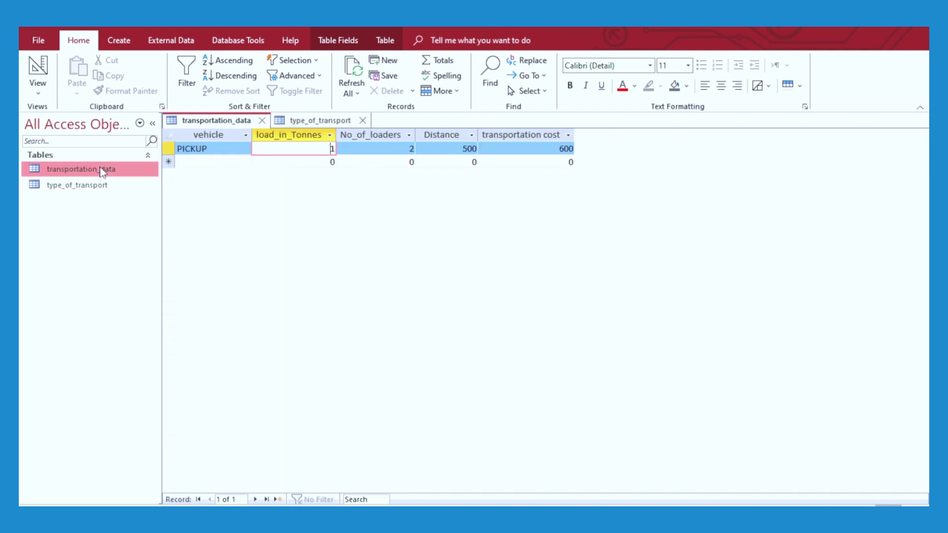
click(362, 121)
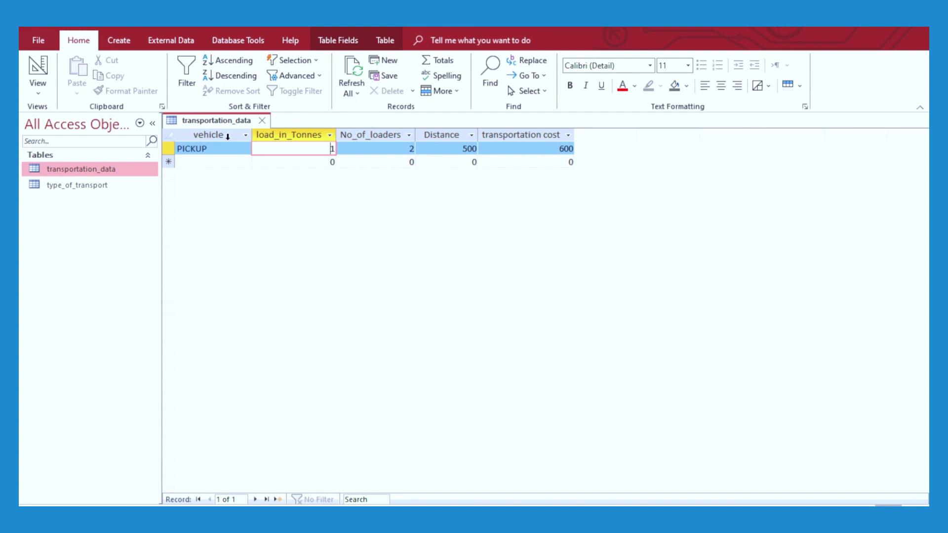
Build a transportation_data form with the Form Wizard using every field except vehicle
click(119, 41)
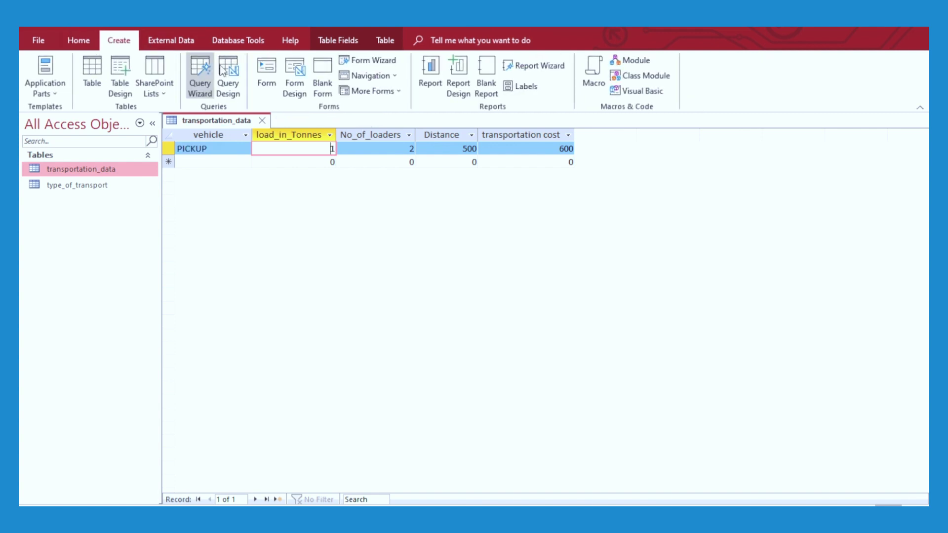
click(371, 63)
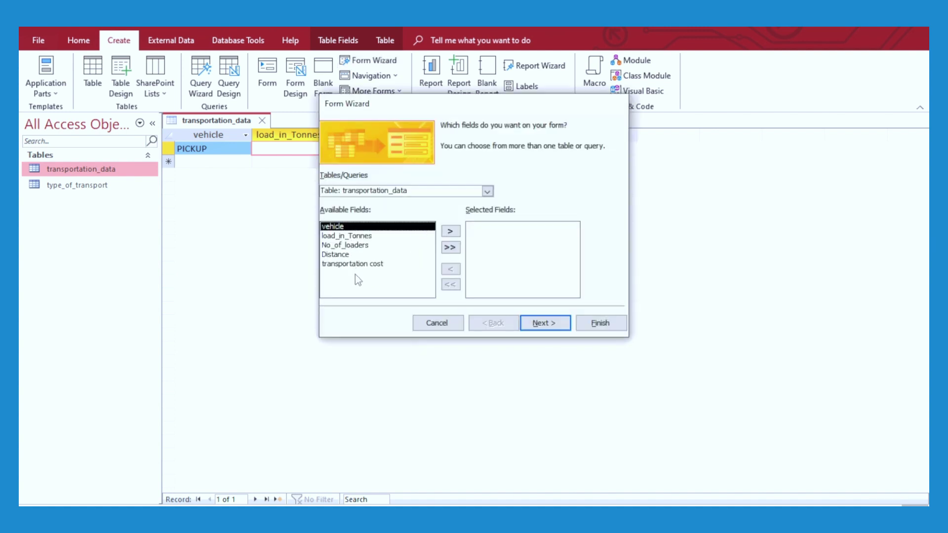
click(453, 249)
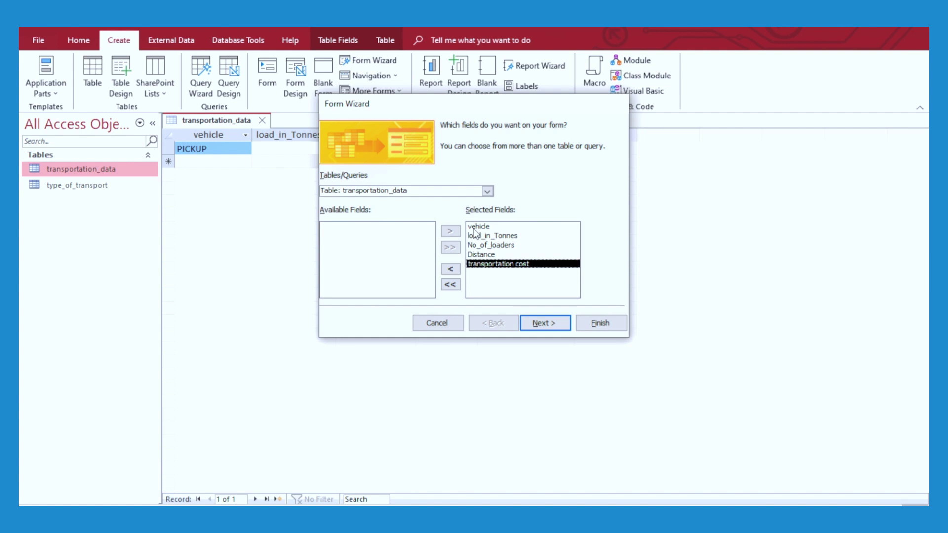
click(475, 227)
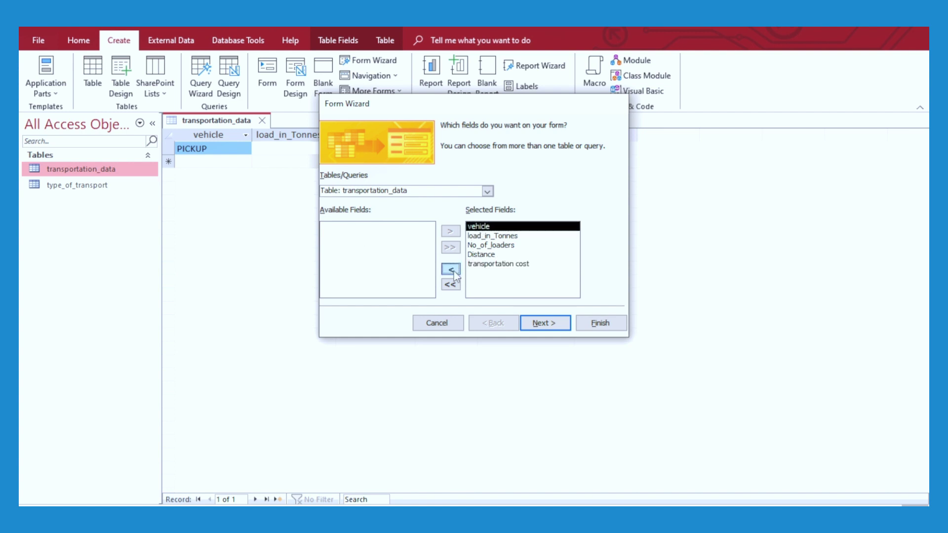
click(452, 271)
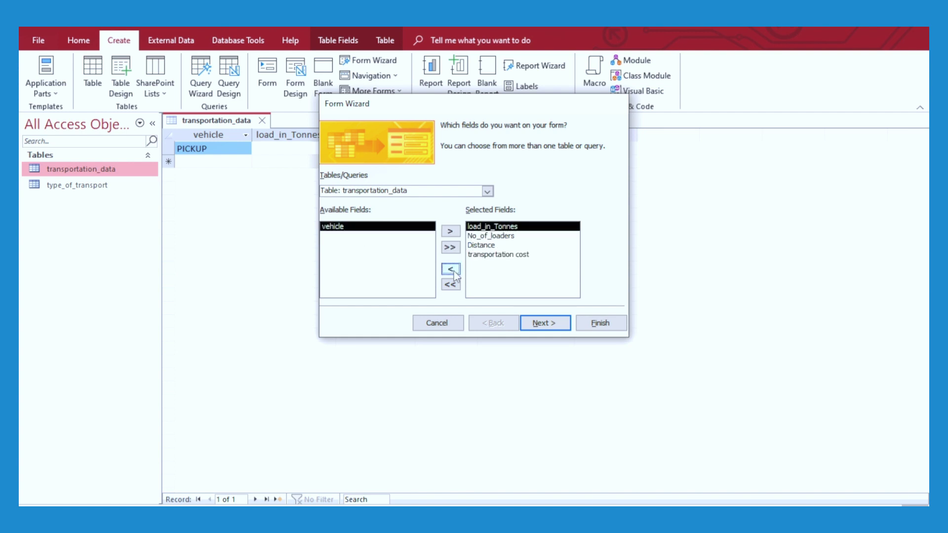
click(545, 324)
click(544, 327)
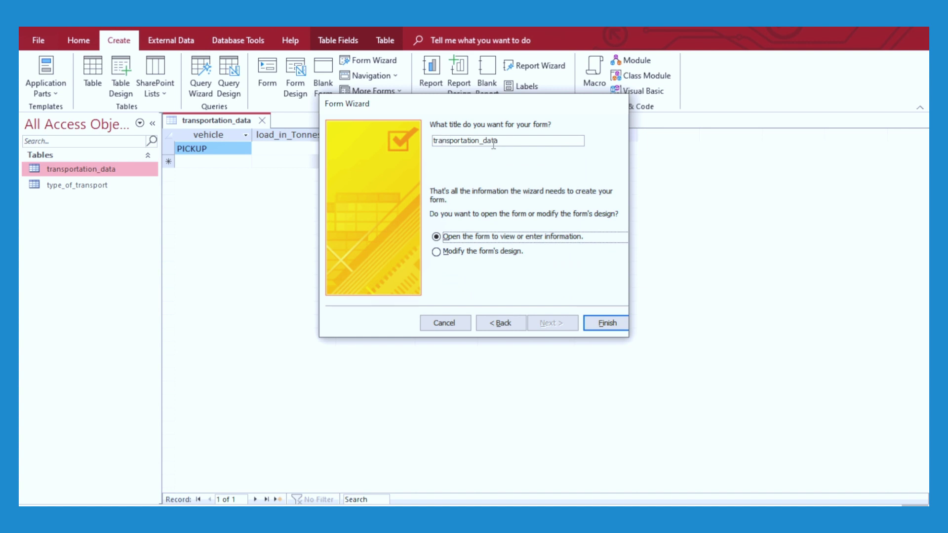
click(606, 323)
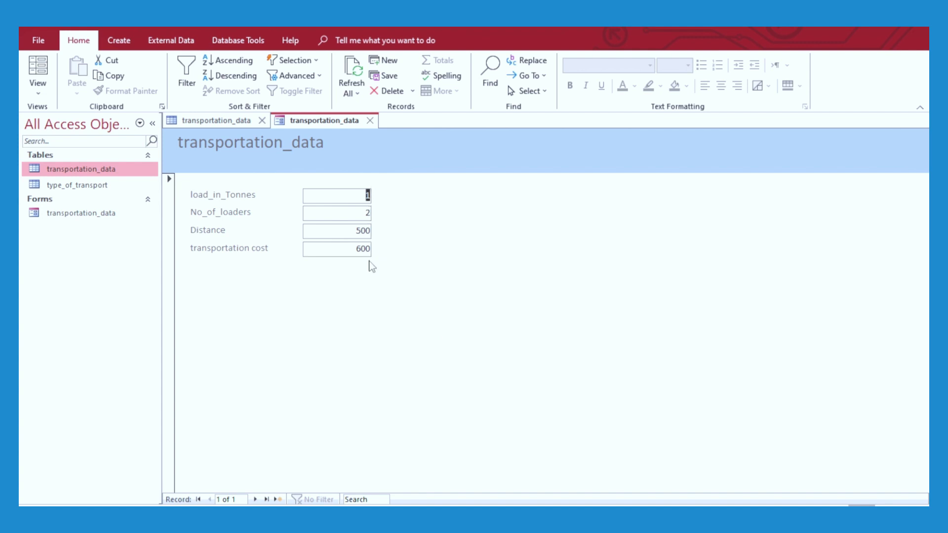
Widen the transportation_data form's design area and make its Detail section taller
click(211, 122)
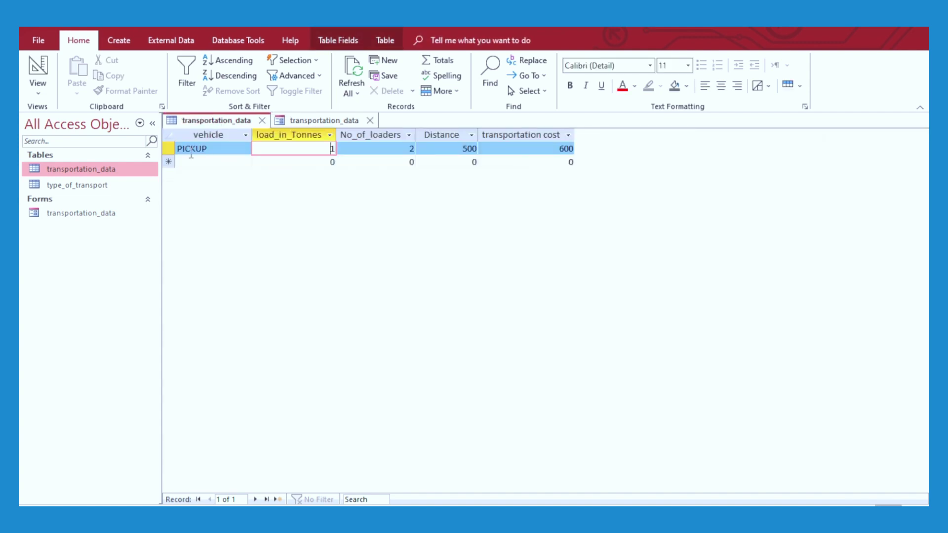
click(186, 149)
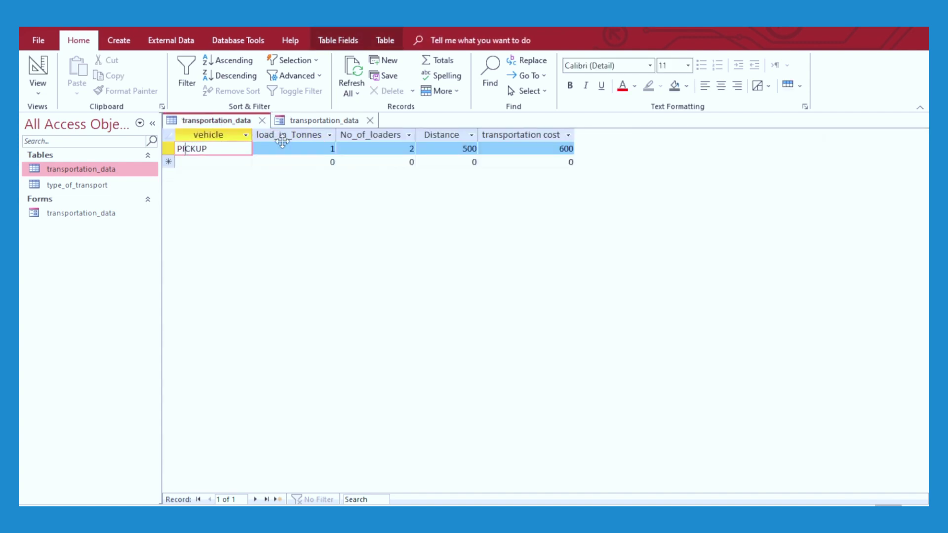
click(319, 121)
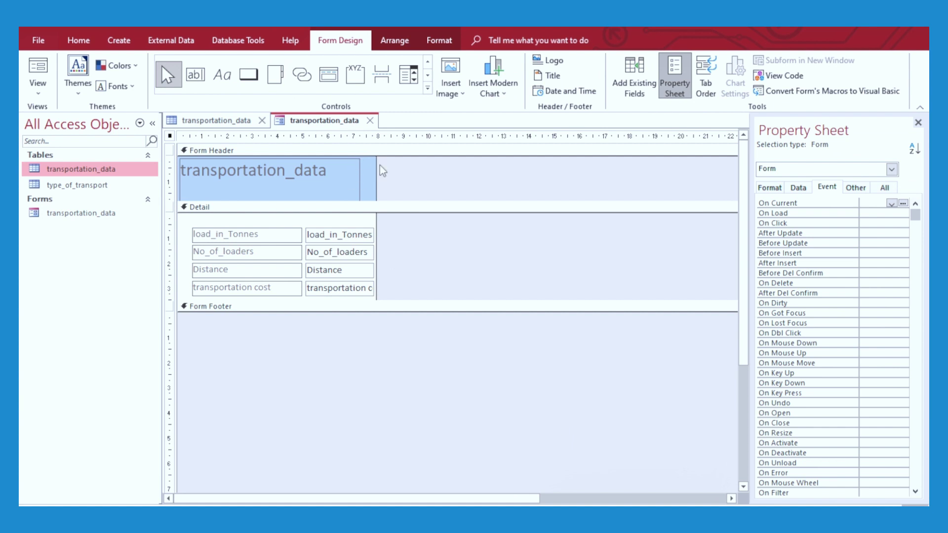
drag(377, 171, 507, 171)
drag(355, 300, 356, 330)
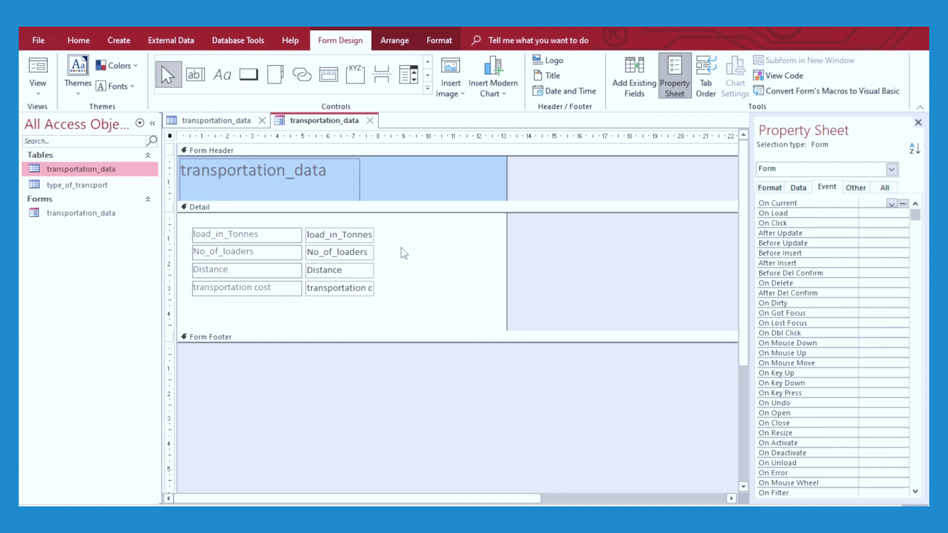
Add a Save Record command button beside the form's fields
click(248, 78)
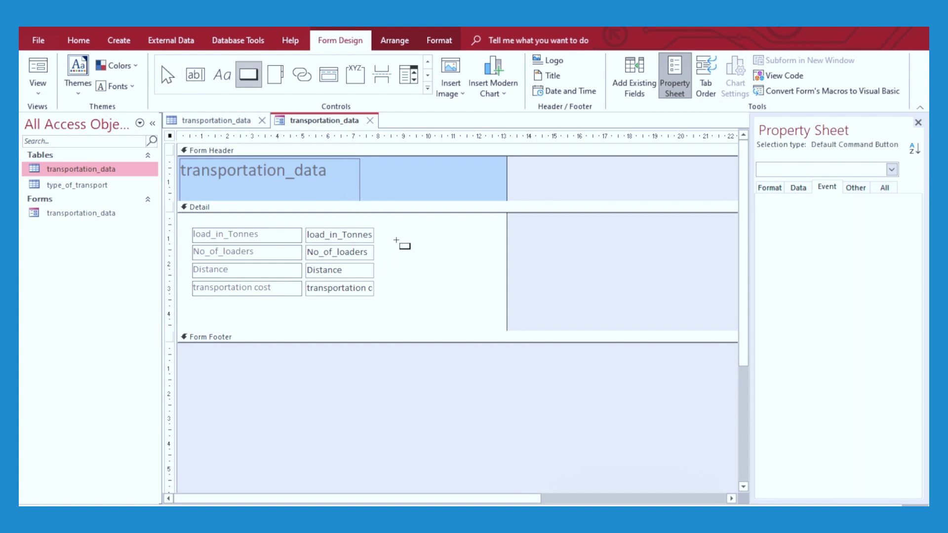
click(396, 240)
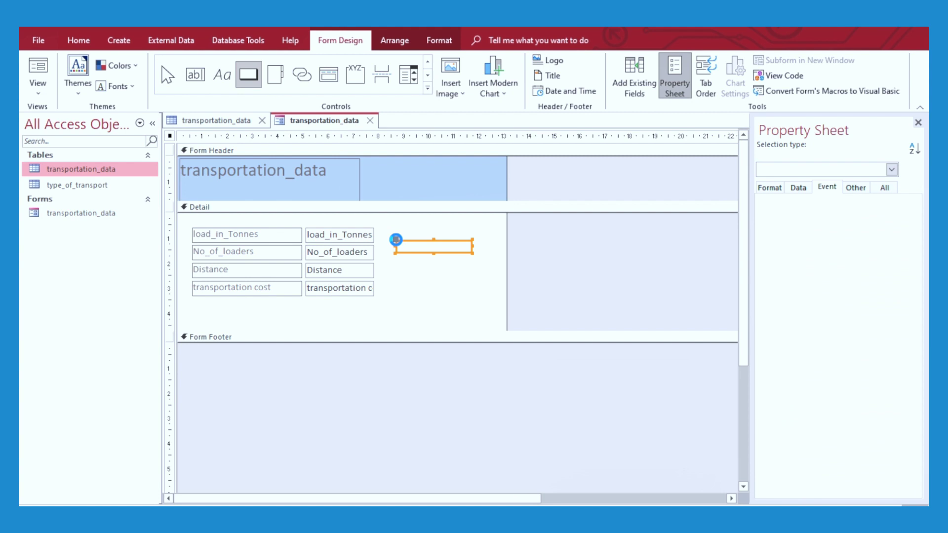
click(437, 211)
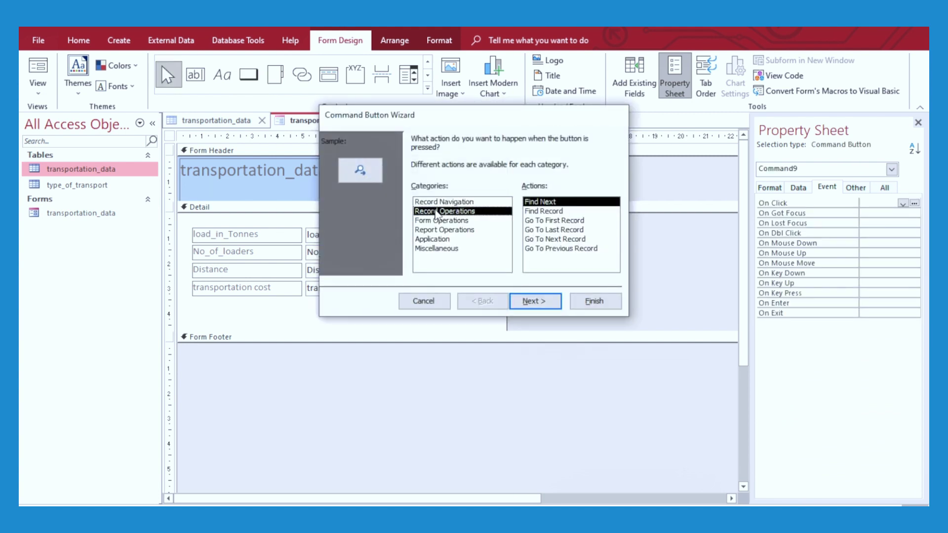
click(544, 240)
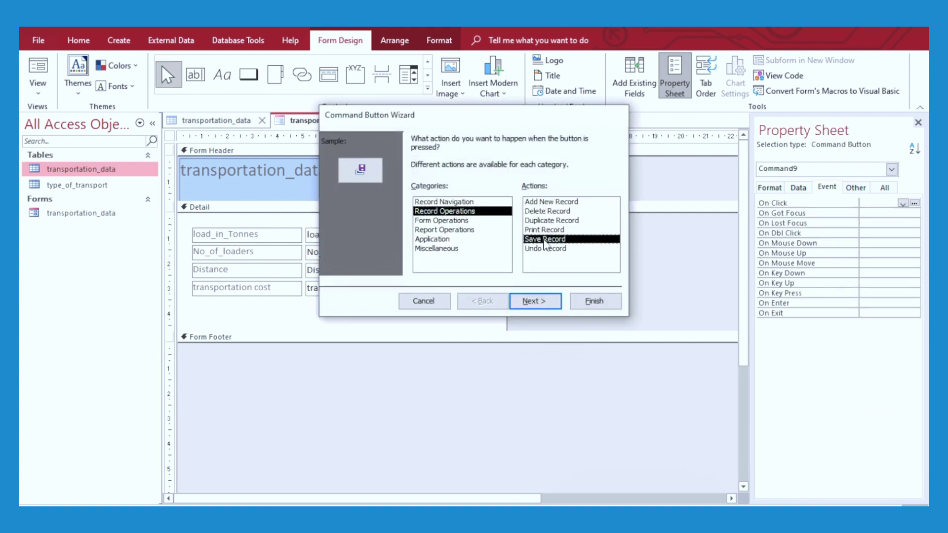
click(587, 303)
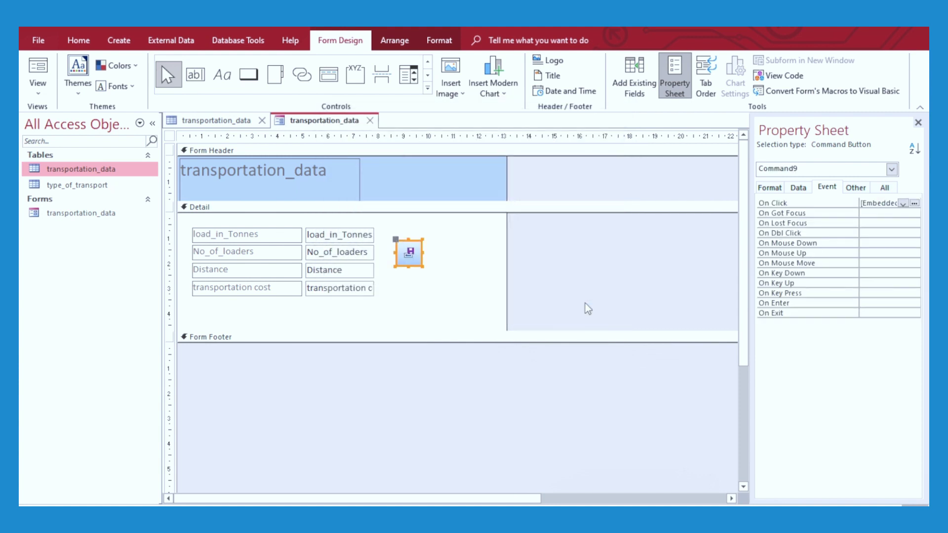
Add an Add New Record button below it and nudge the save button up
click(248, 74)
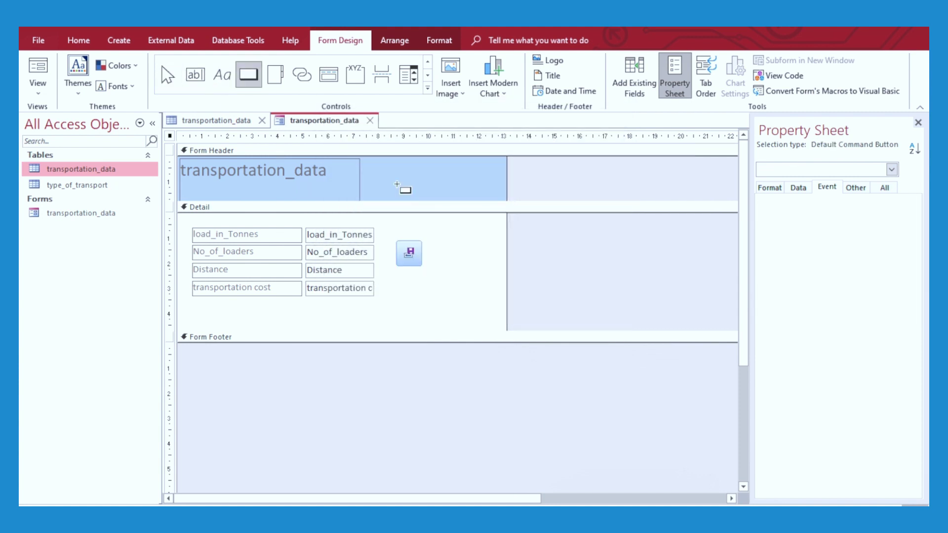
click(398, 277)
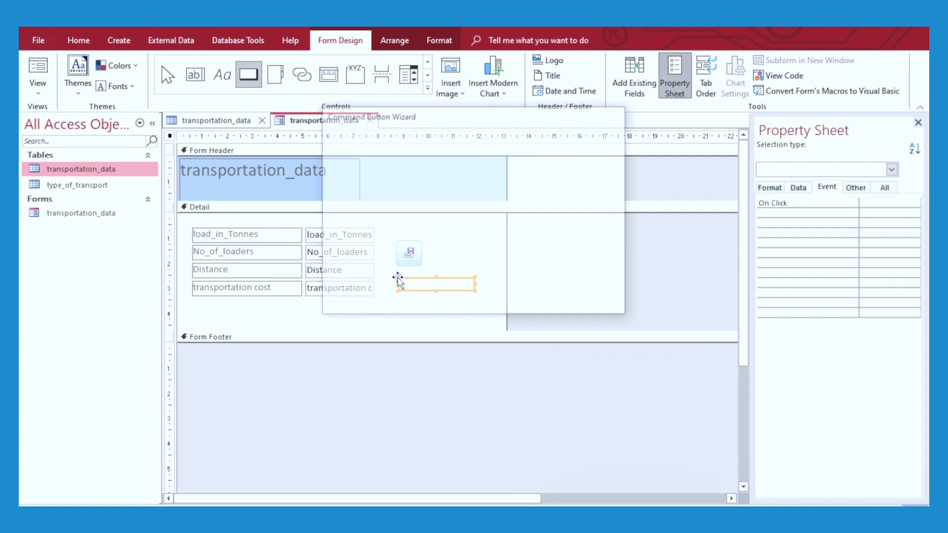
click(445, 212)
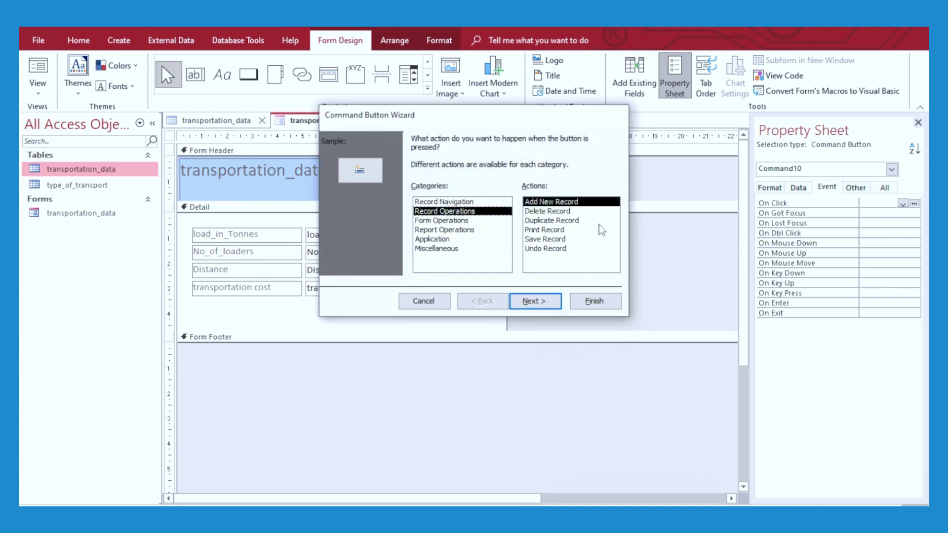
click(593, 302)
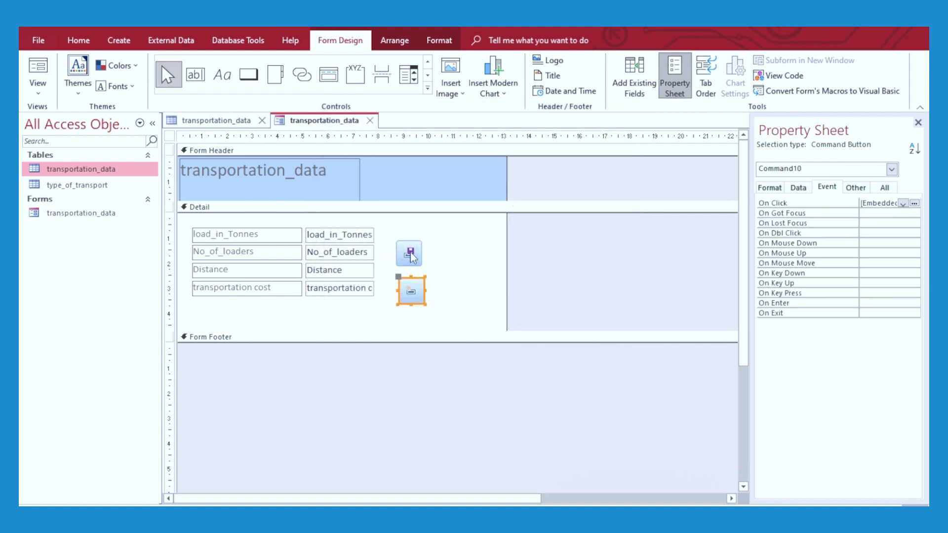
drag(410, 258, 419, 245)
Align the new-record button, then place a combo box at the top of Detail reading values from a table
drag(414, 282, 424, 277)
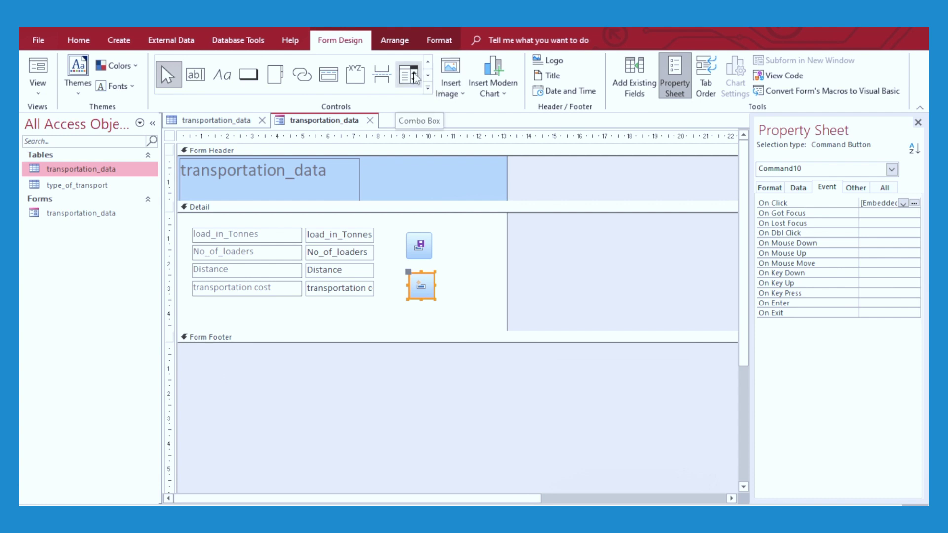
click(406, 78)
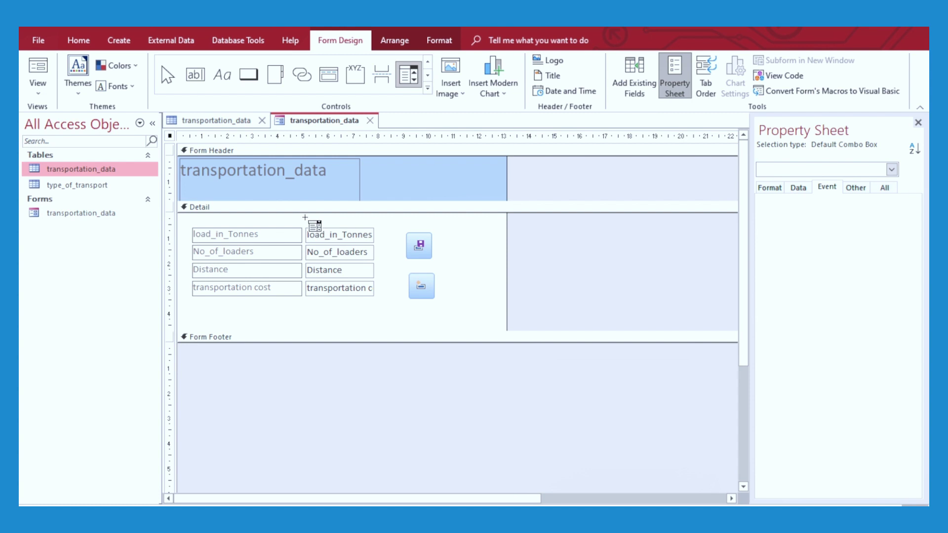
click(306, 216)
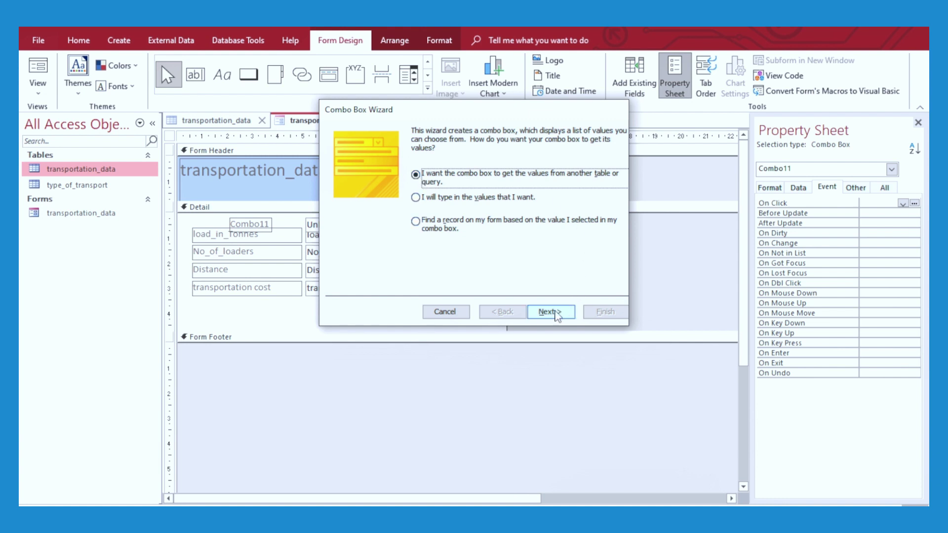
click(553, 311)
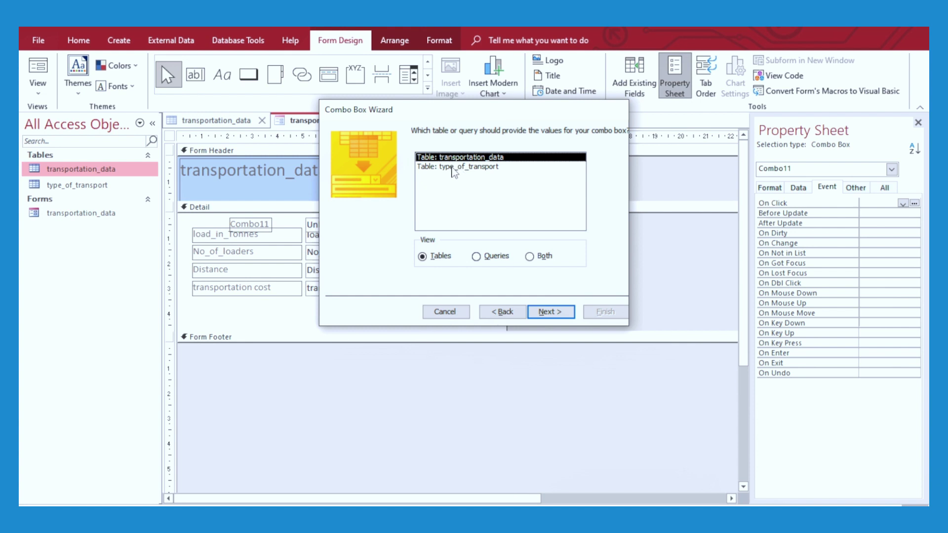
Base the combo box on type_of_transport with vehicle, tonnes, cost and No_of_loaders columns, excluding id
click(455, 168)
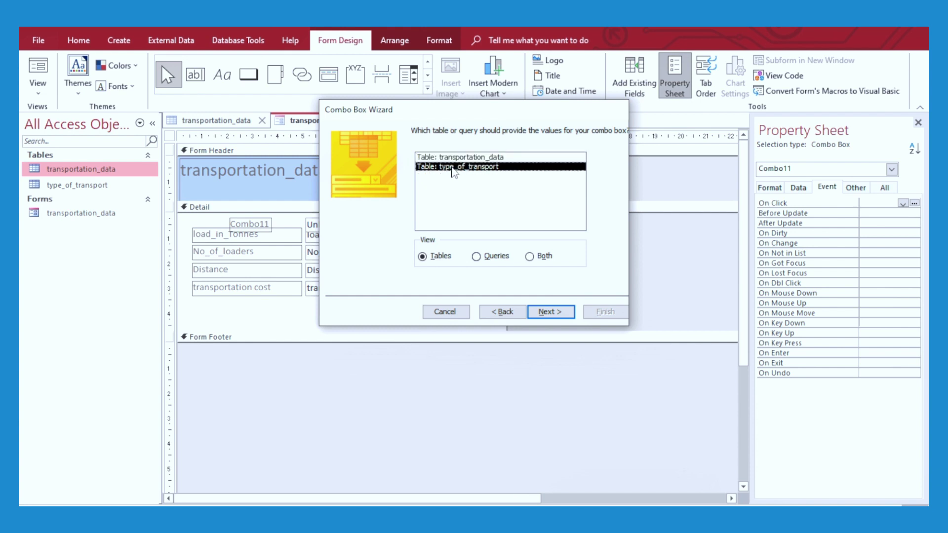
click(549, 312)
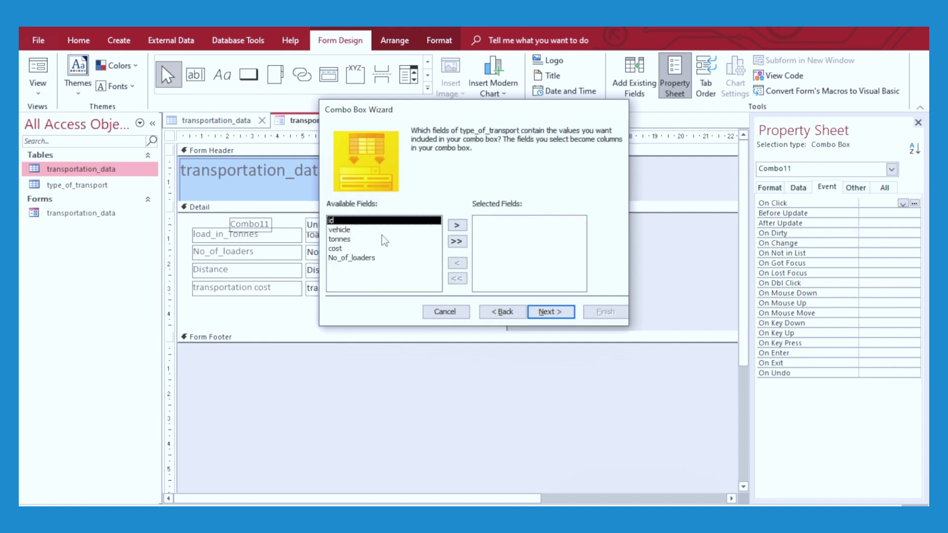
click(456, 242)
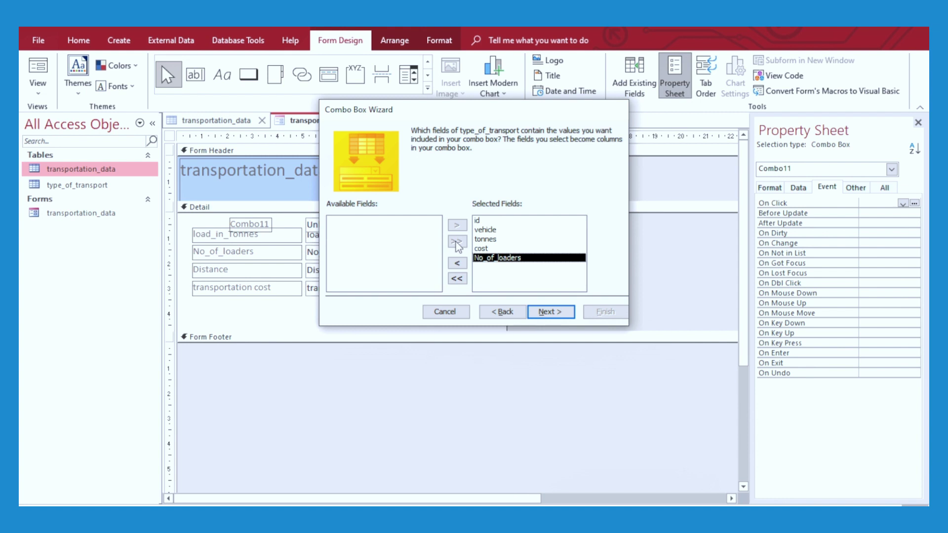
click(488, 221)
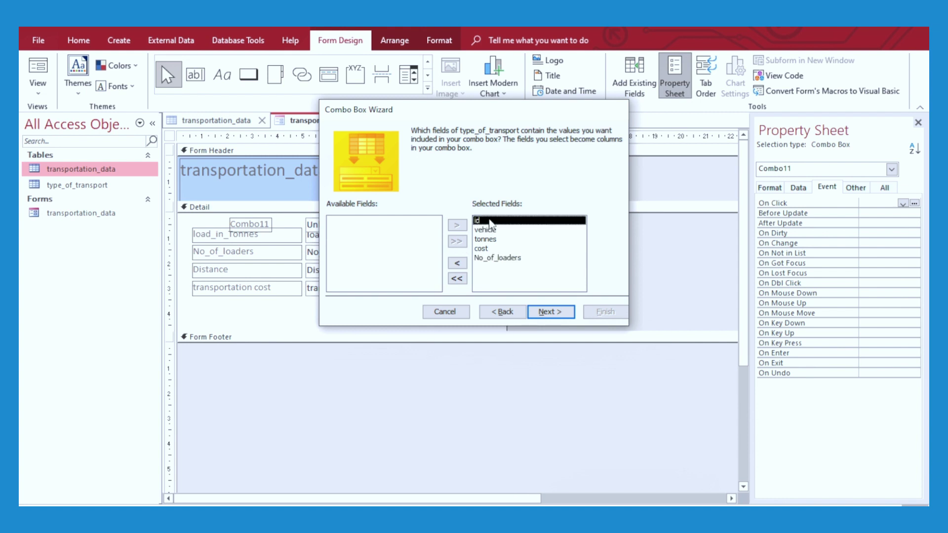
click(457, 264)
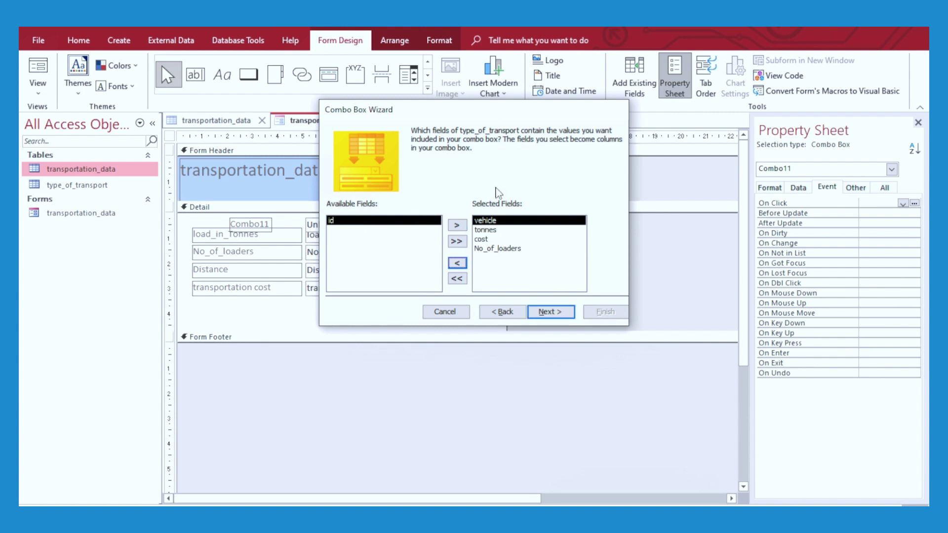
click(545, 314)
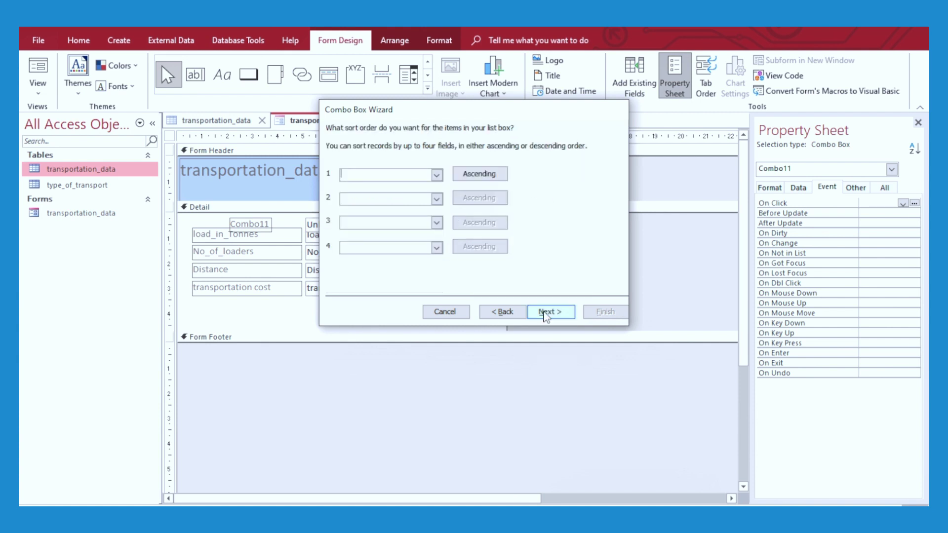
click(548, 312)
Keep the default column widths and vehicle column, store the choice in the vehicle field, and finish
click(502, 312)
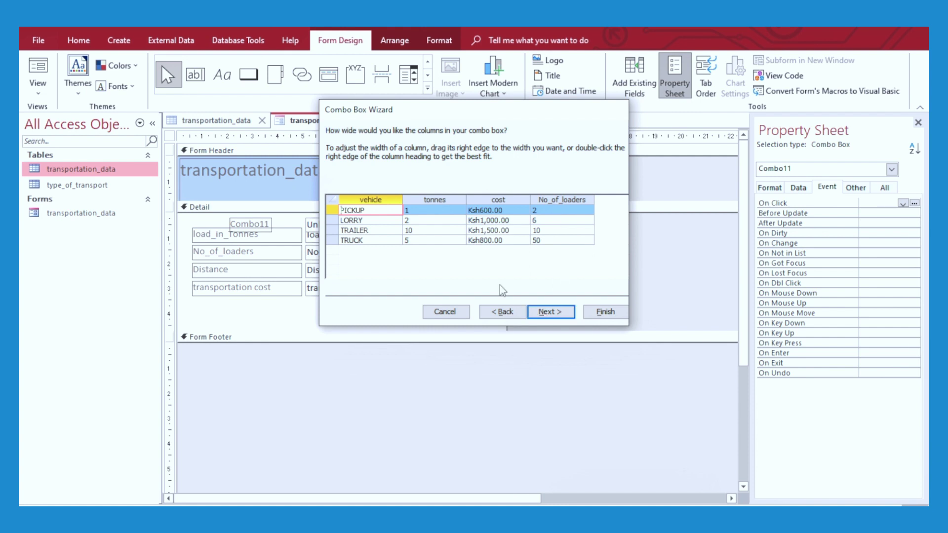
click(550, 312)
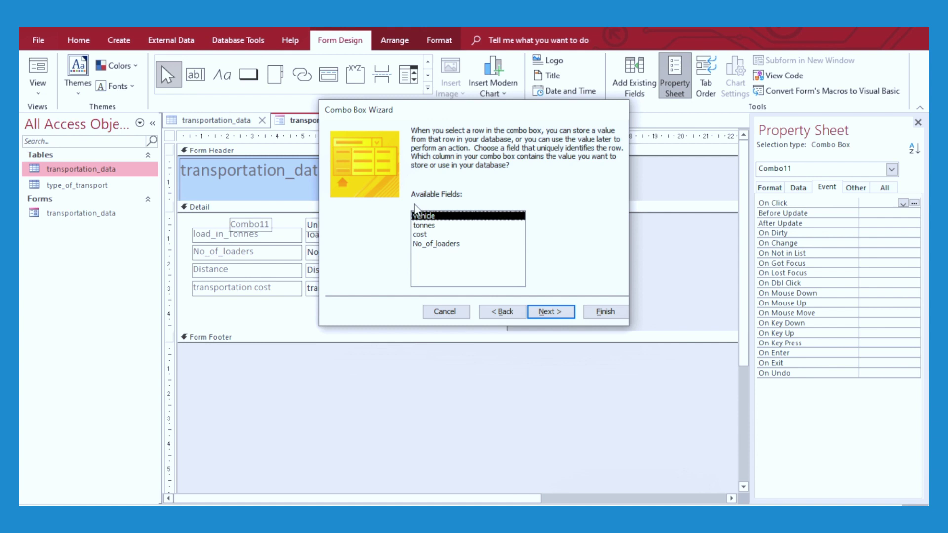
click(547, 313)
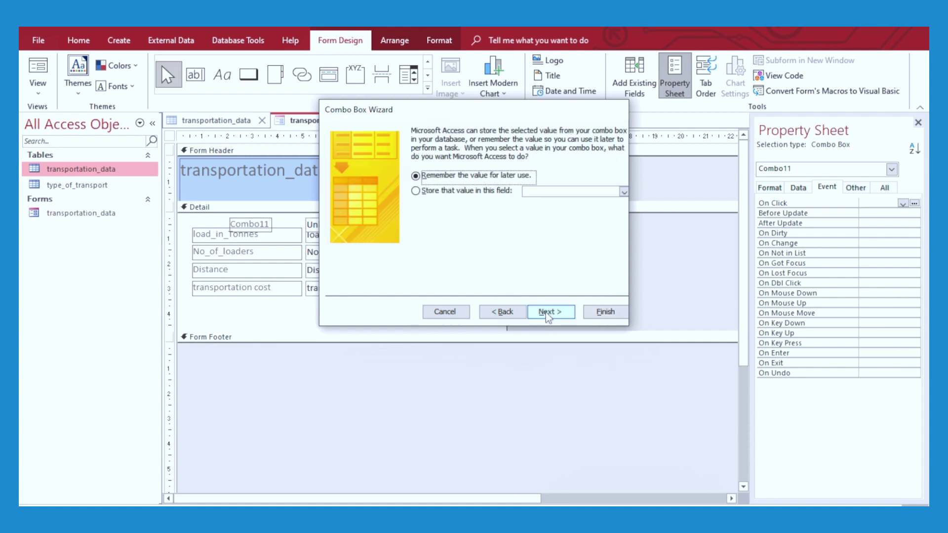
click(416, 192)
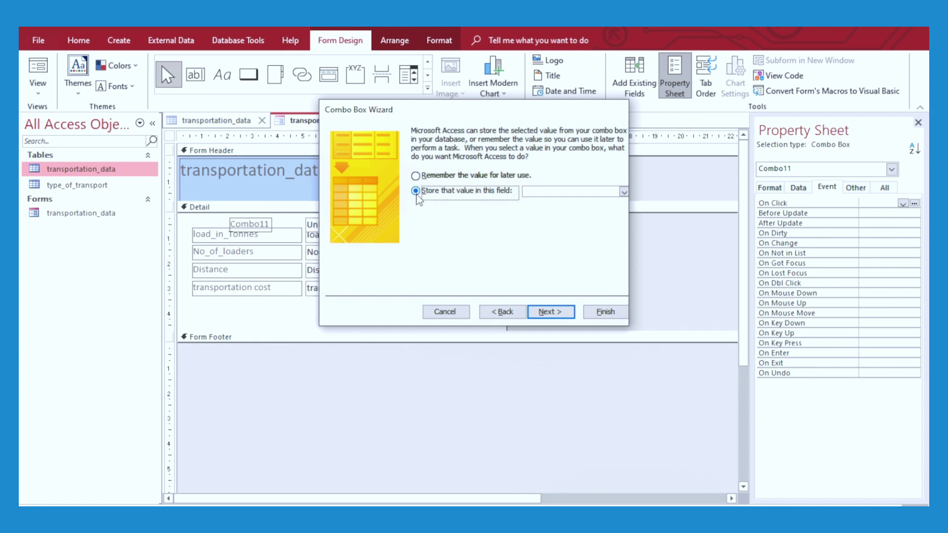
click(625, 192)
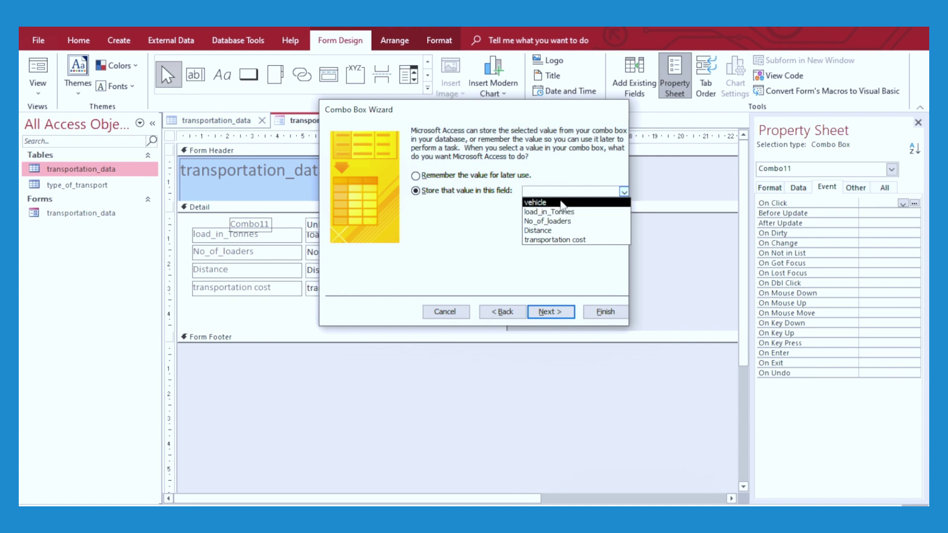
click(561, 202)
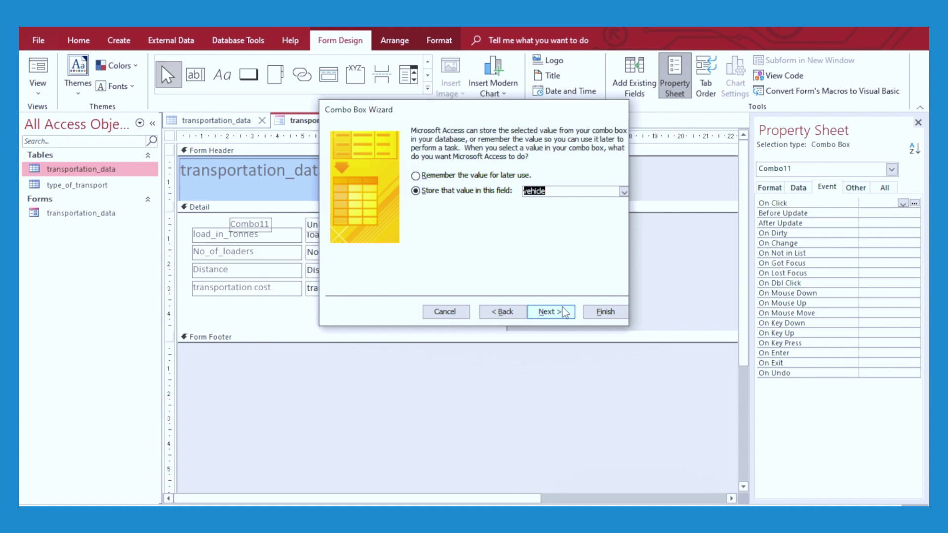
click(607, 312)
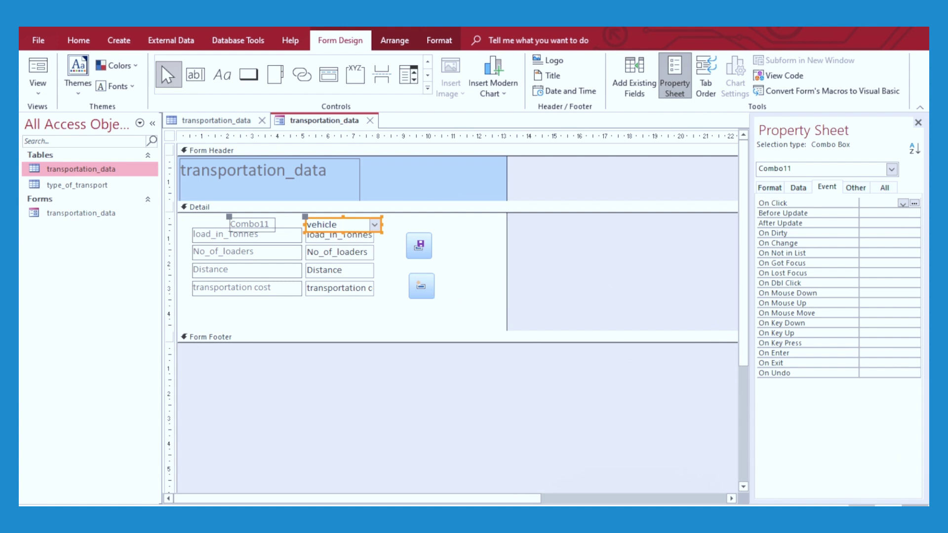
In Form view pick LORRY, TRAILER and TRUCK from Combo11, then return to Design view
key(F5)
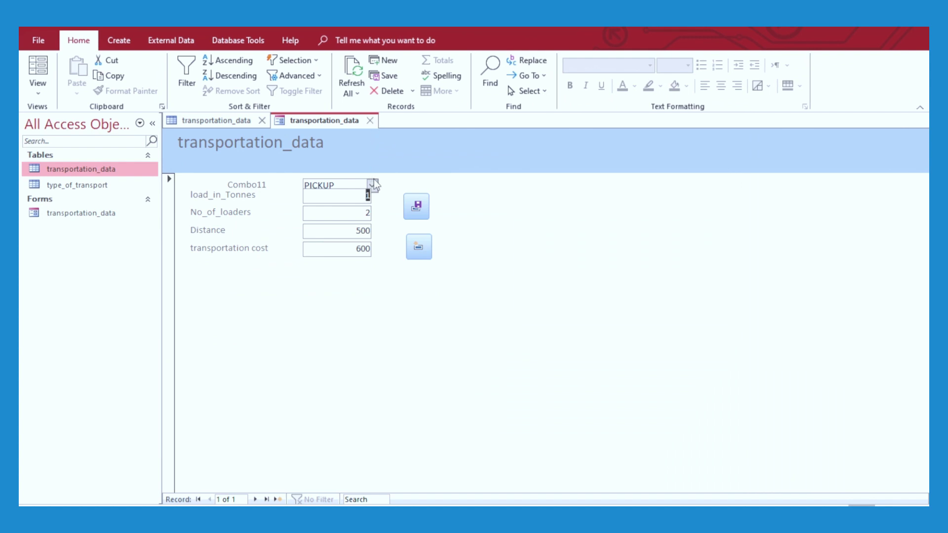
click(372, 186)
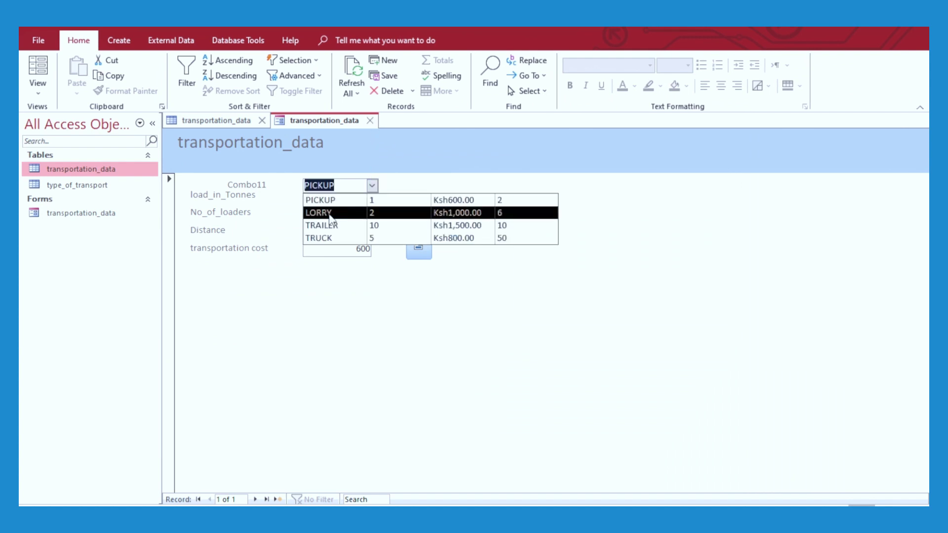
click(329, 218)
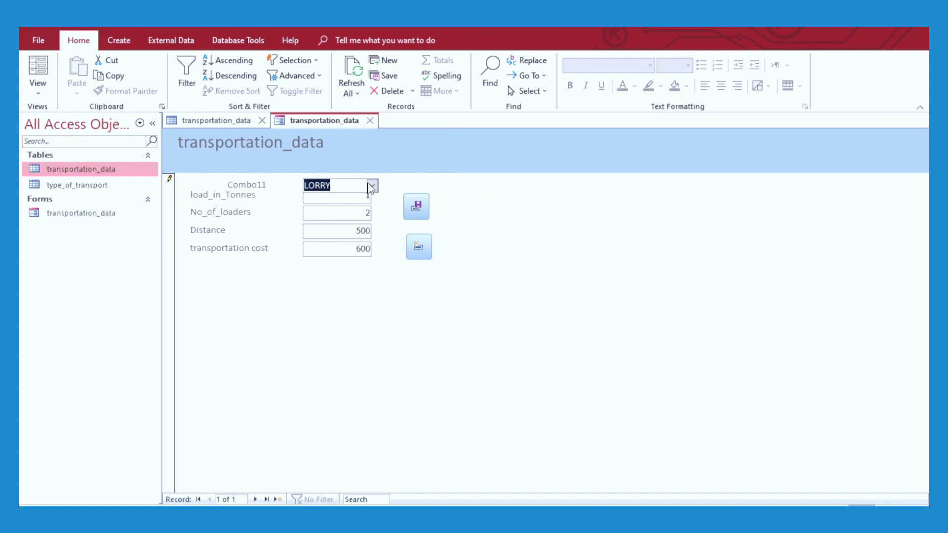
click(372, 186)
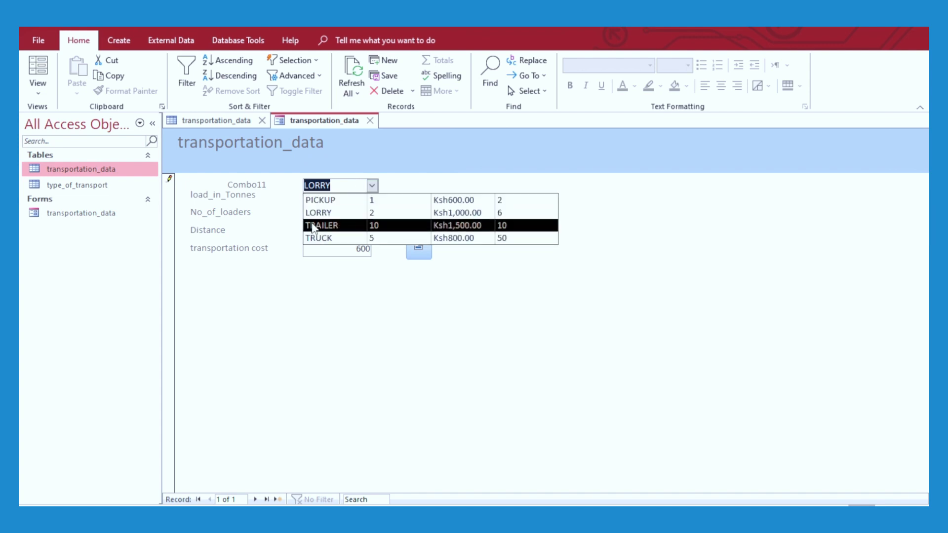
click(319, 224)
click(372, 185)
click(353, 238)
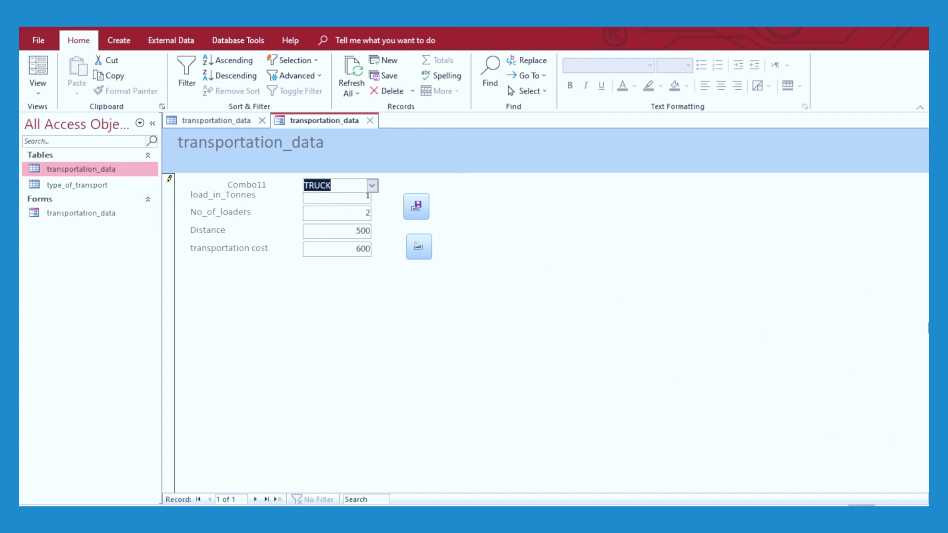
click(915, 504)
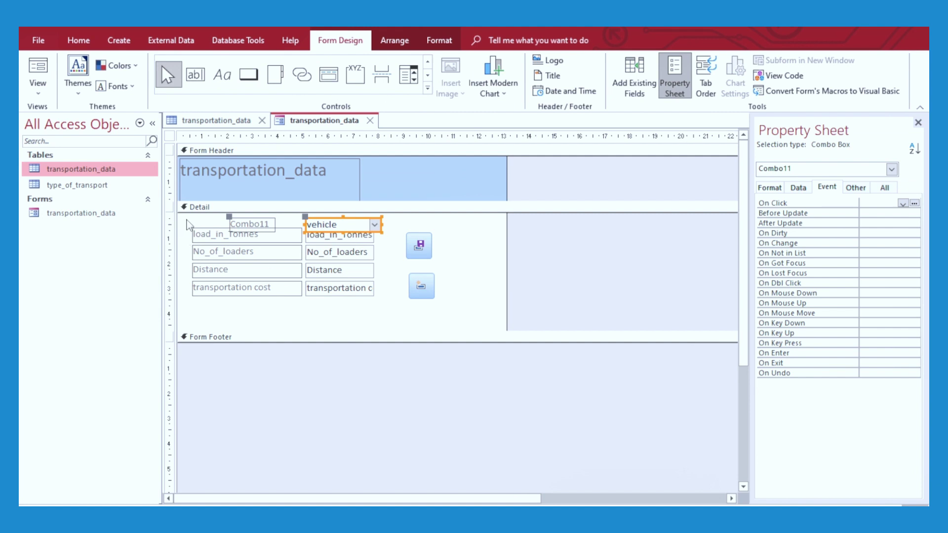
Arrange all Detail section controls in a stacked layout
drag(187, 220, 427, 302)
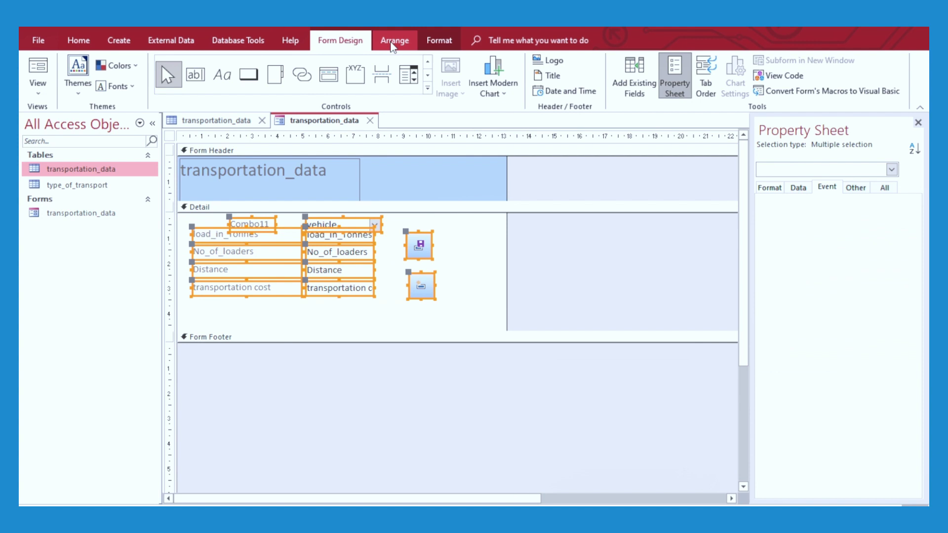
click(394, 42)
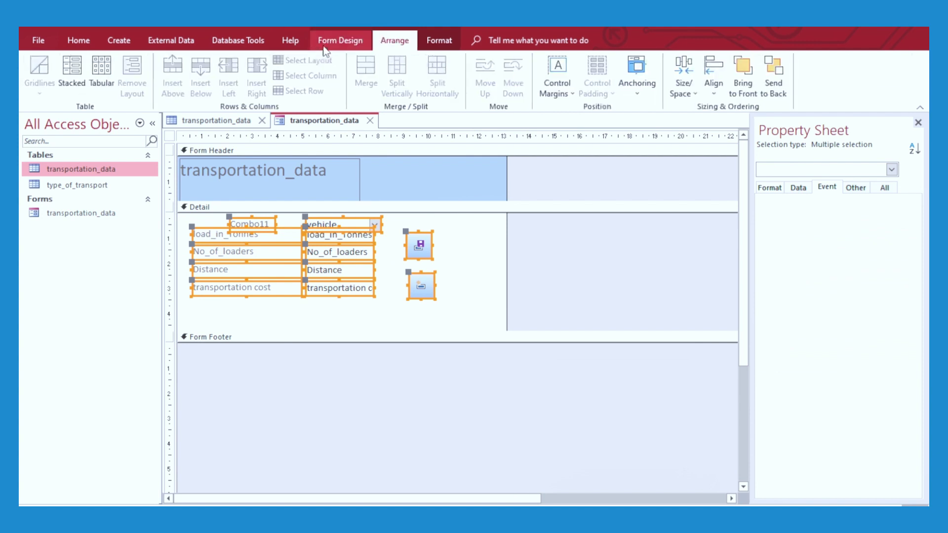
click(74, 73)
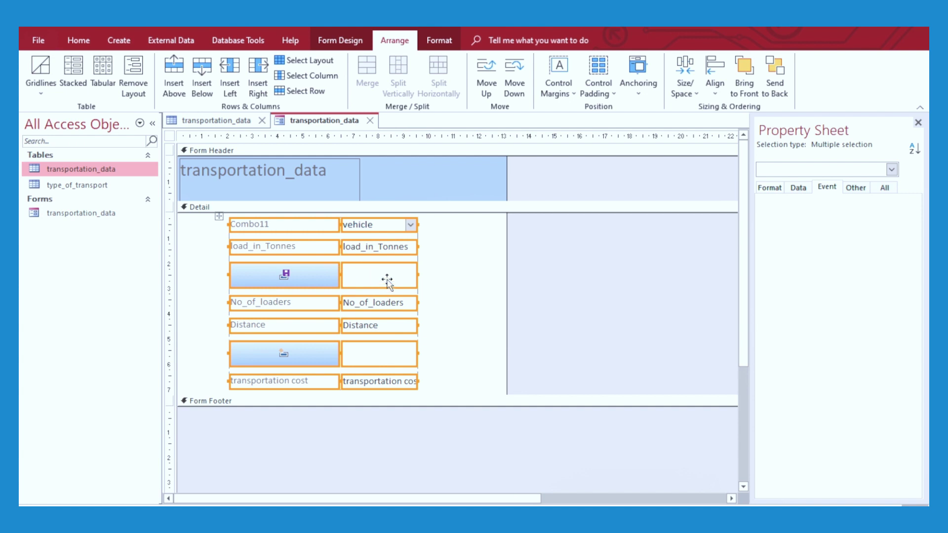
Move both command buttons to the bottom row and put Distance in second place
click(462, 275)
drag(329, 283, 373, 393)
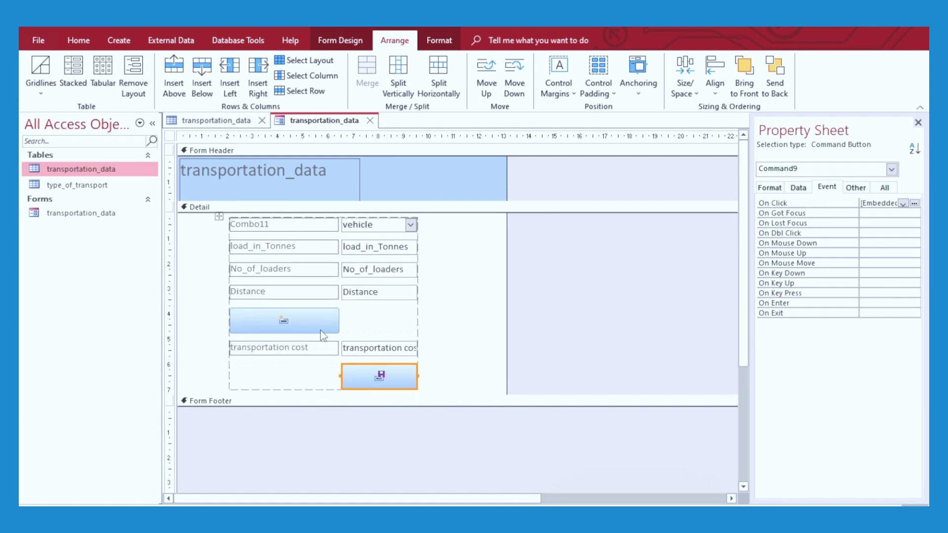
drag(319, 331, 318, 389)
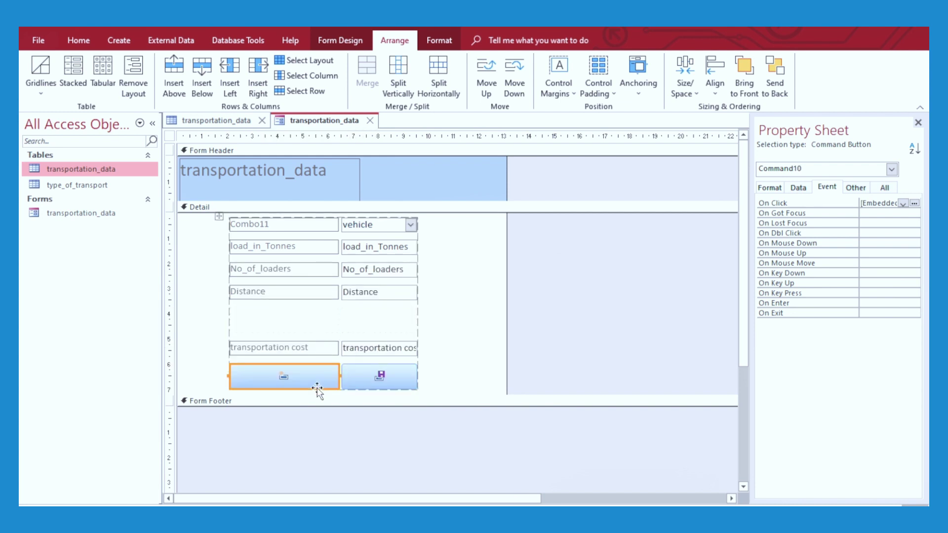
drag(306, 352, 315, 309)
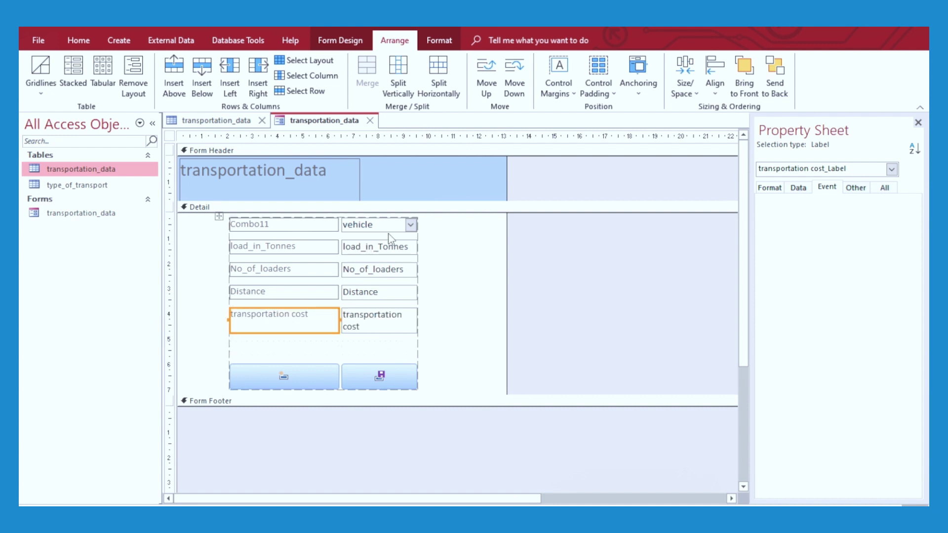
drag(379, 292, 381, 241)
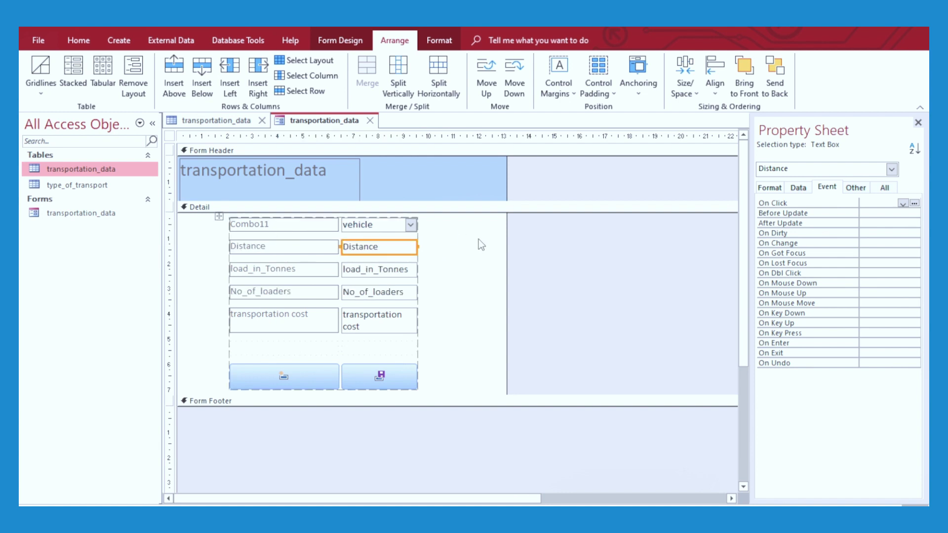
click(500, 254)
Rename the Combo11 label to 'type of vehicle'
click(295, 226)
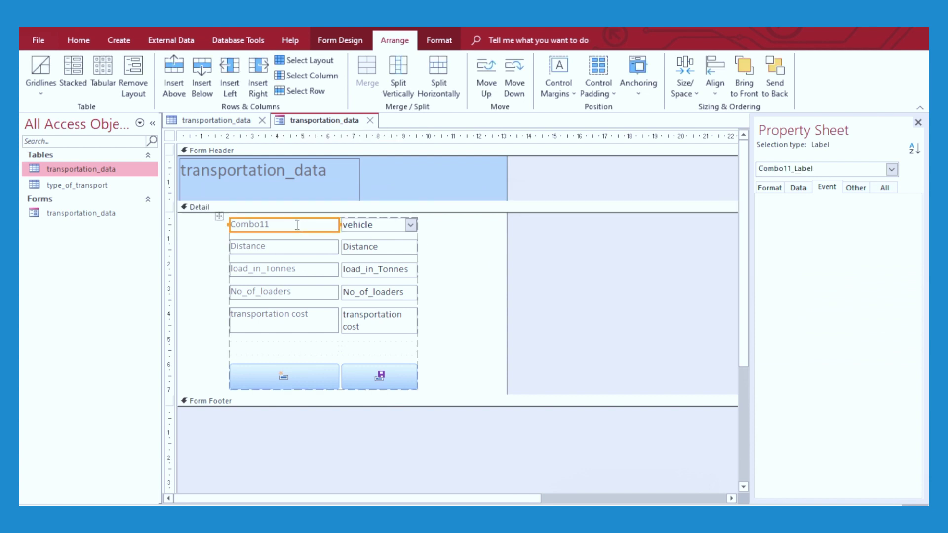
drag(285, 225, 214, 222)
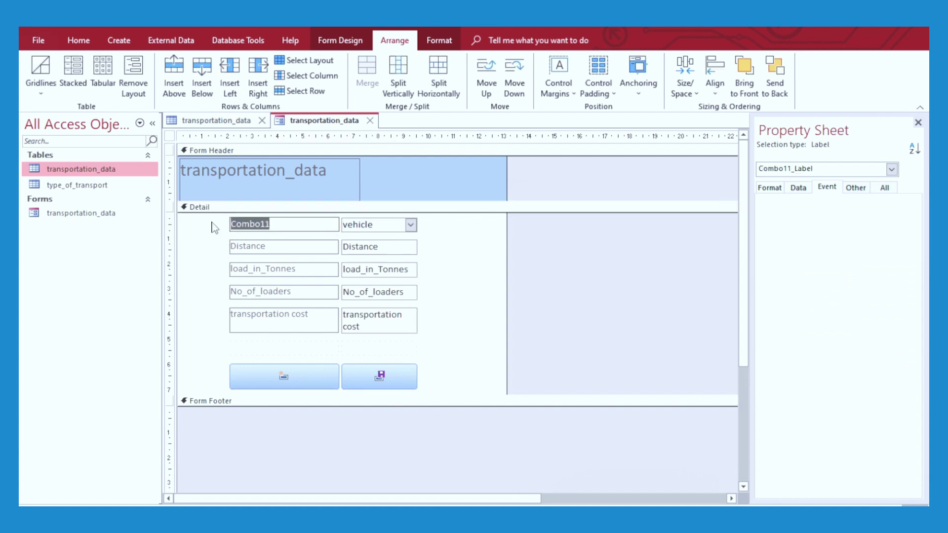
text(type of vehicle)
click(446, 310)
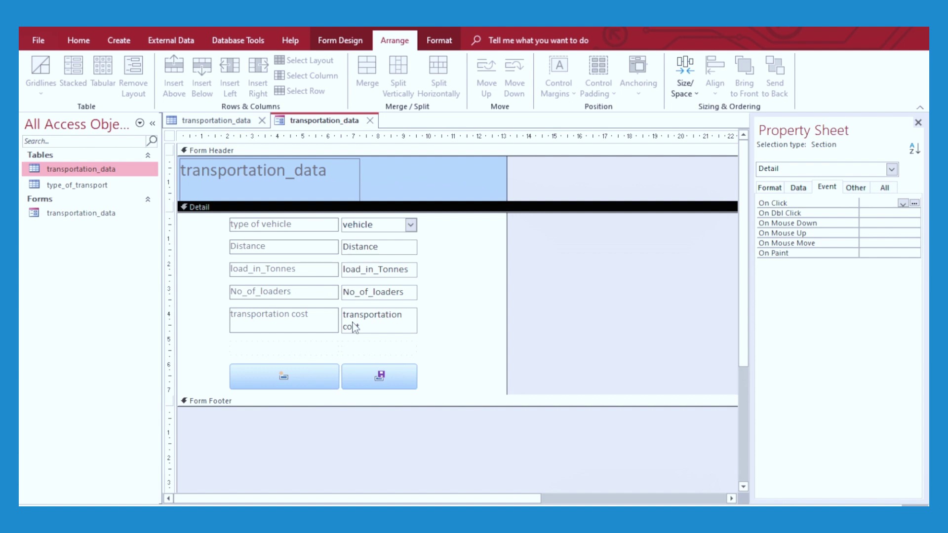
Rename the vehicle combo box from Combo11 to vehicleid
click(364, 223)
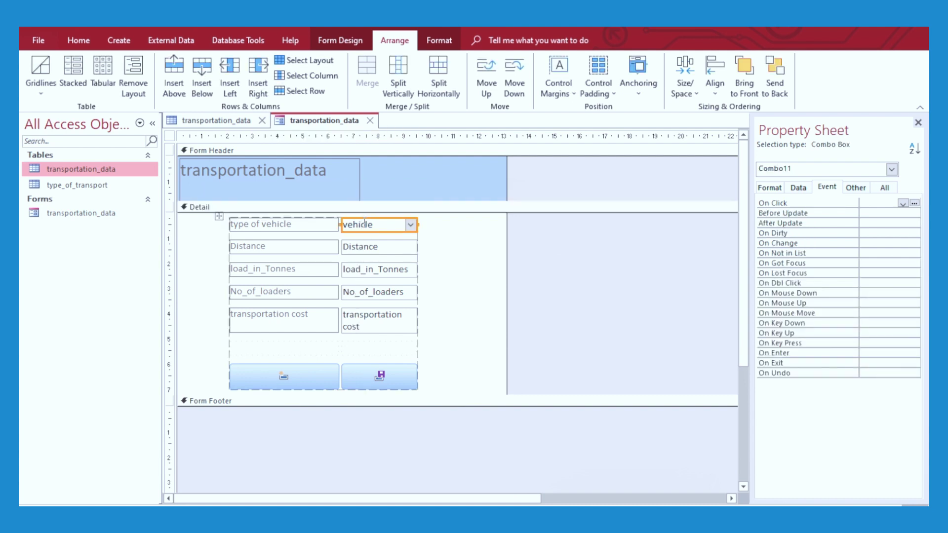
click(854, 187)
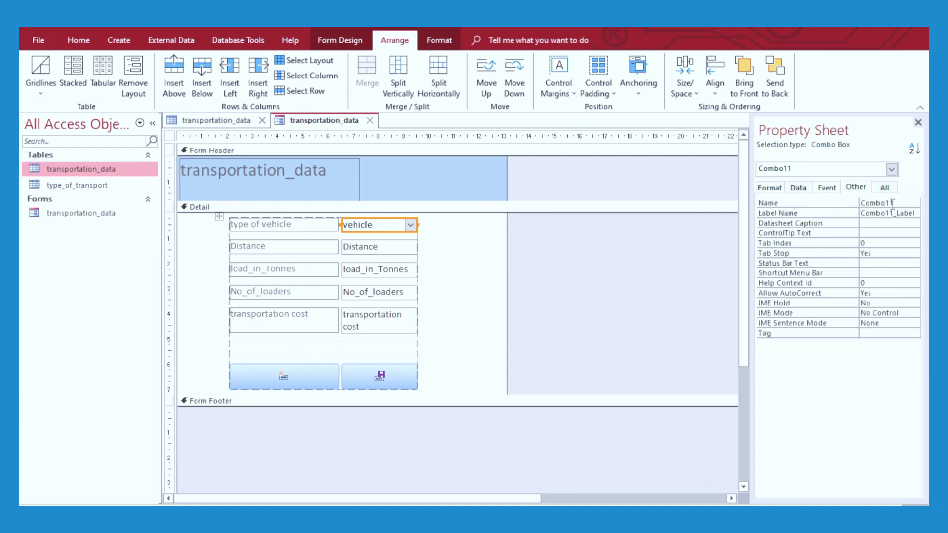
double_click(878, 203)
key(BackSpace)
text(vehicleid)
key(Tab)
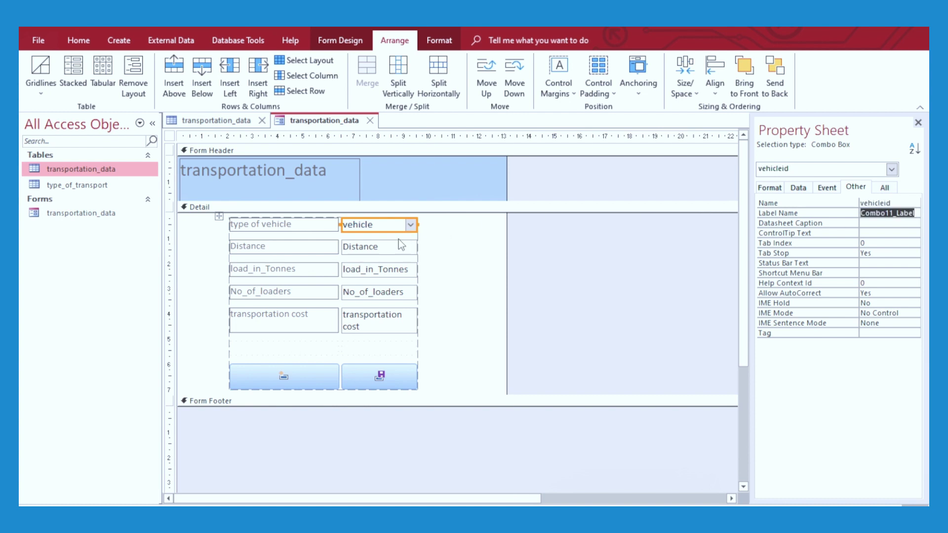
Review the load_in_Tonnes, No_of_loaders and transportation cost text boxes, then view the form in Form view
click(359, 271)
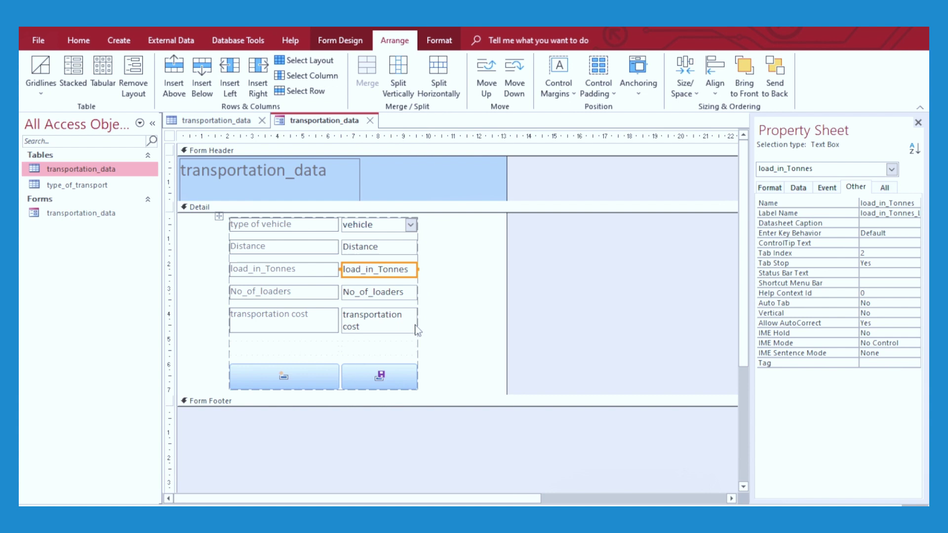
click(363, 298)
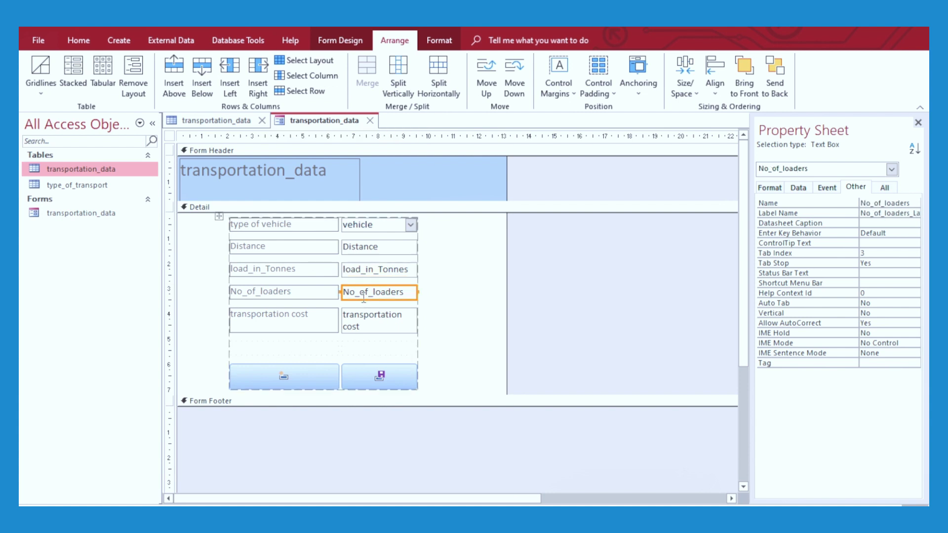
click(378, 320)
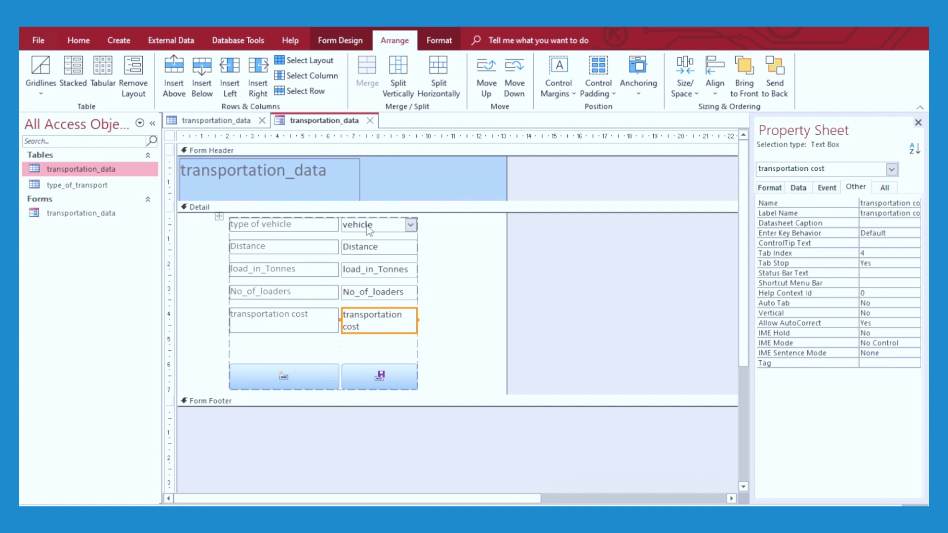
key(F5)
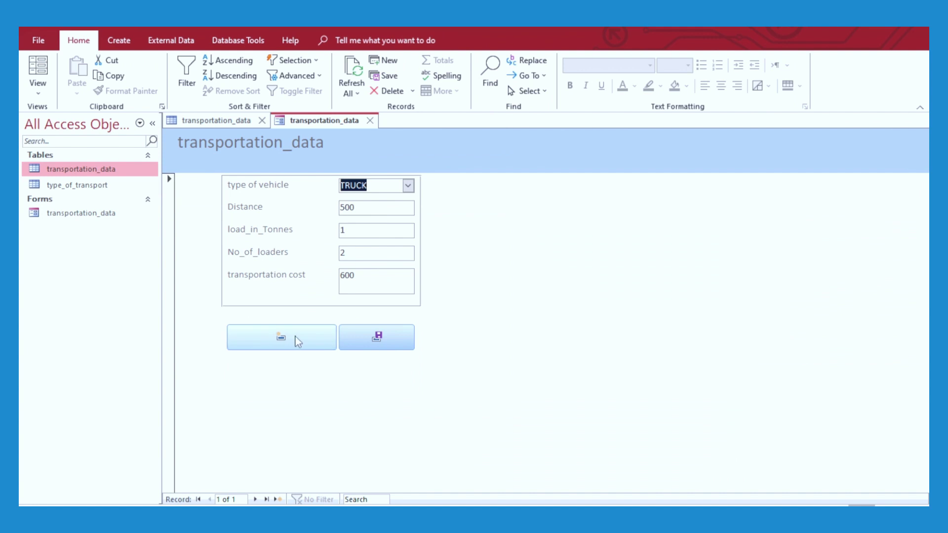
On a new record choose PICKUP, see the other fields stay 0, then return to Design view
click(298, 342)
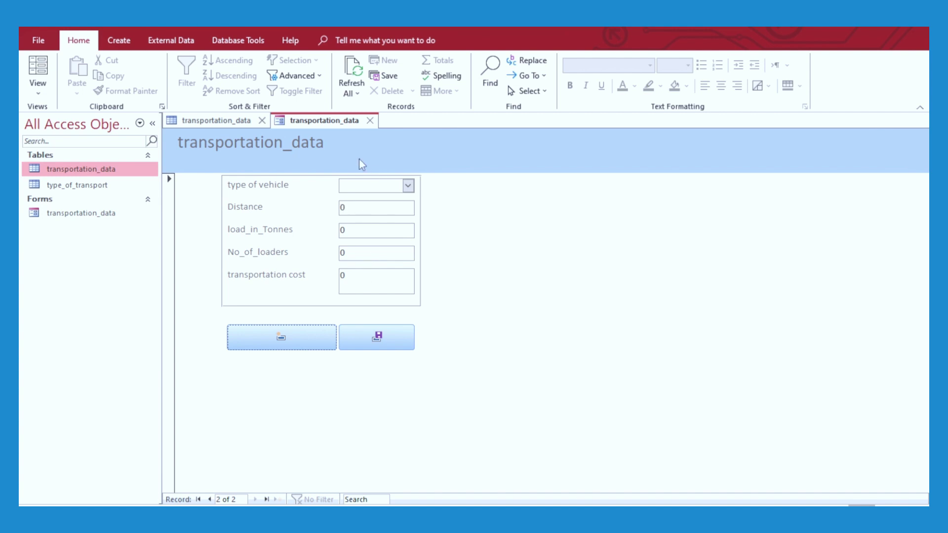
click(408, 186)
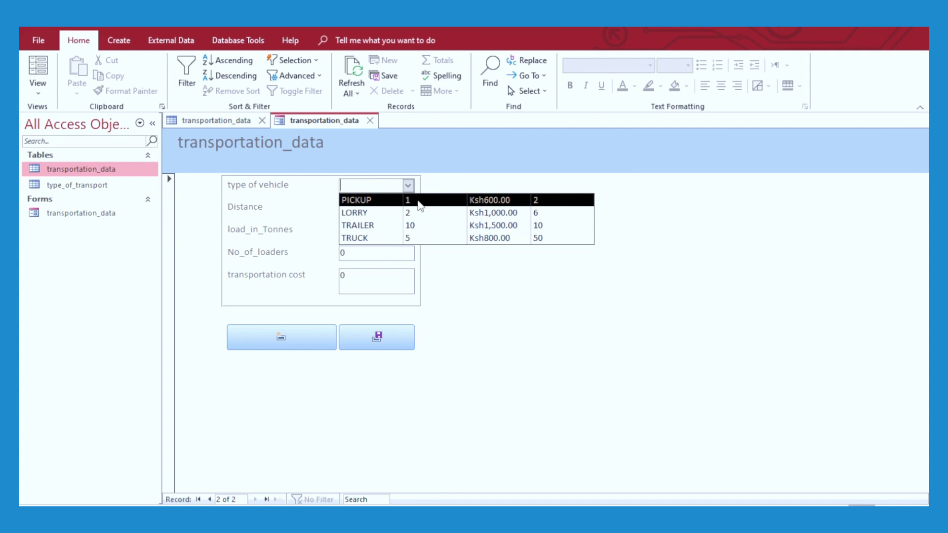
click(420, 201)
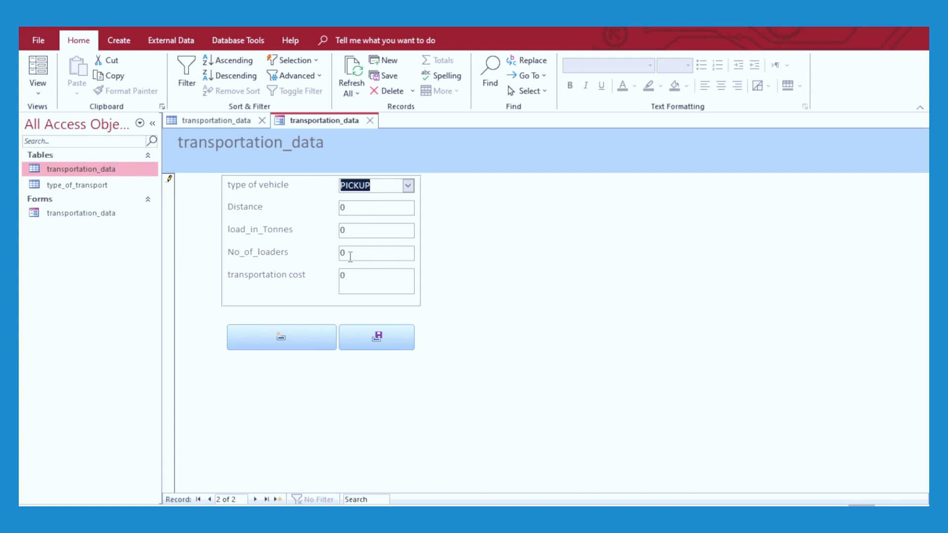
click(350, 257)
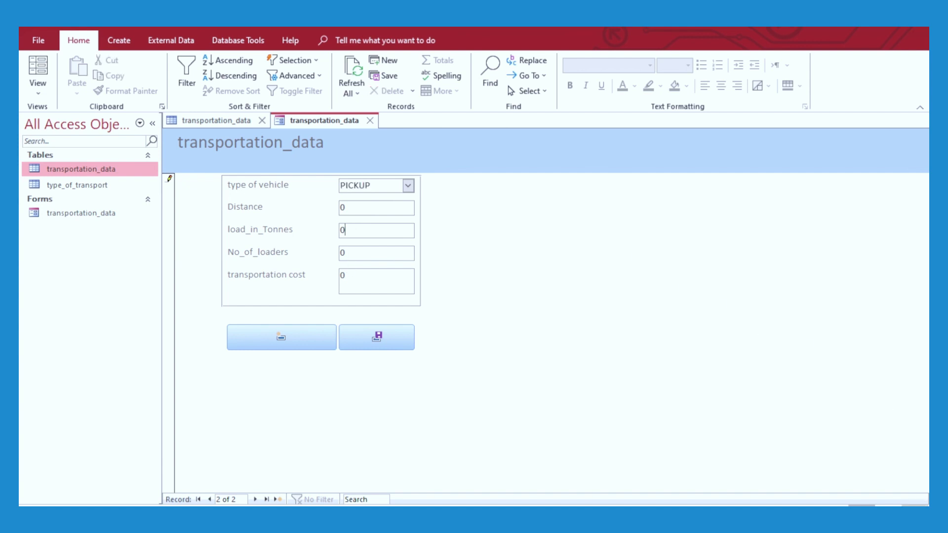
click(921, 499)
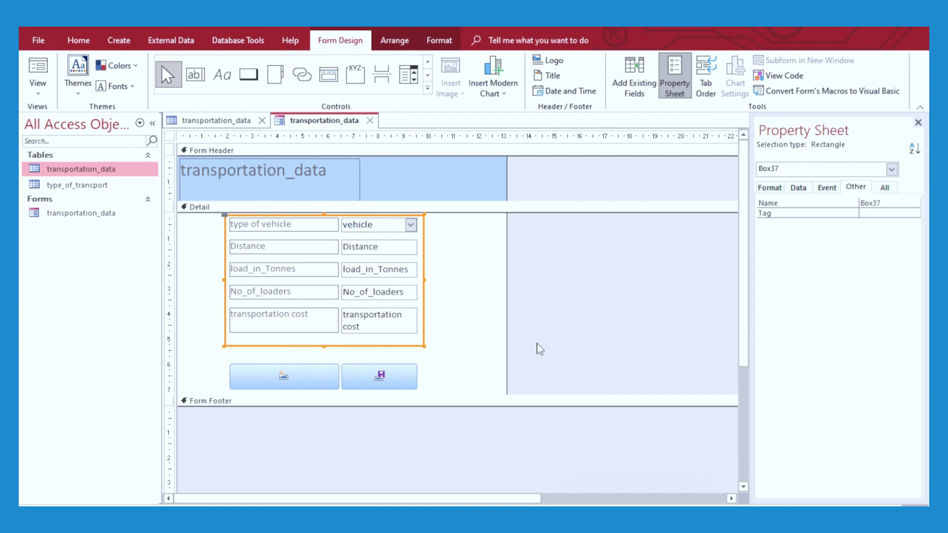
Set the vehicleid combo box's On Change event to [Event Procedure] and open its code builder
click(365, 228)
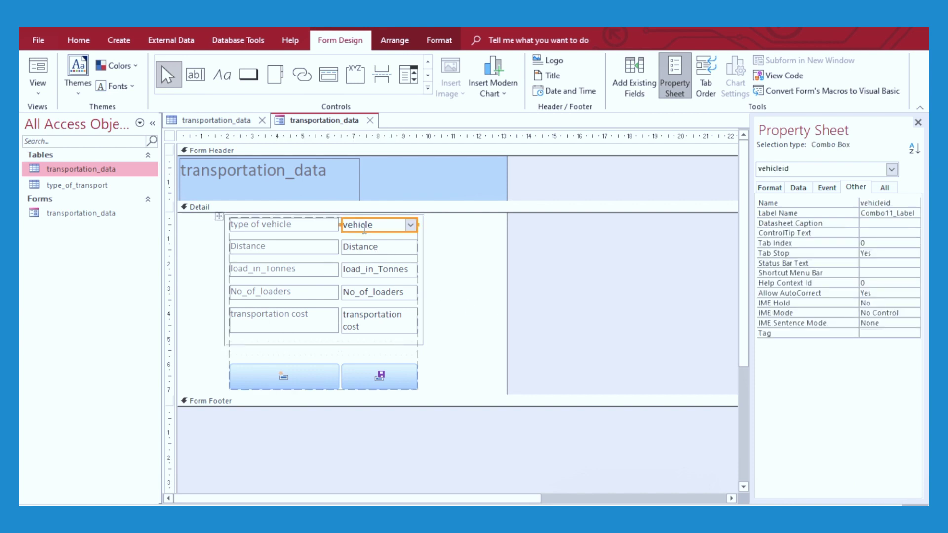
click(832, 191)
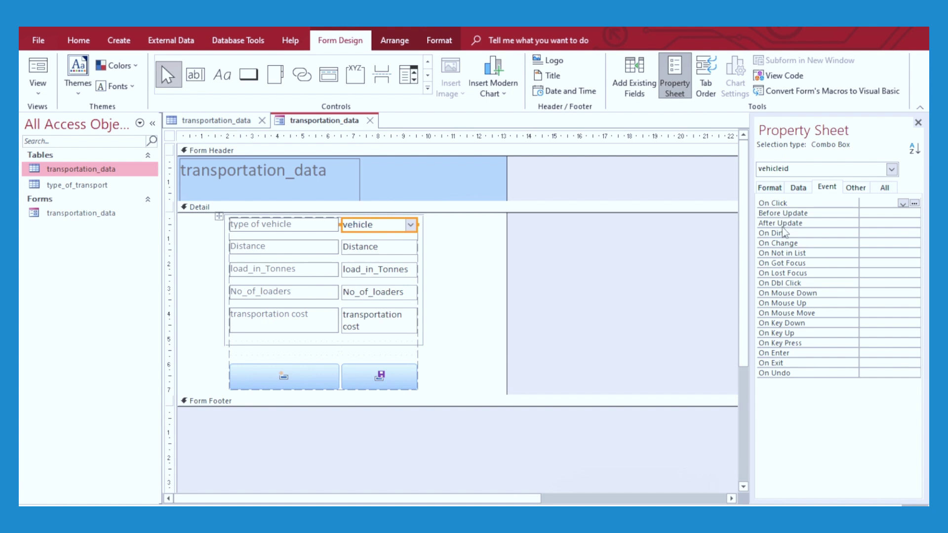
click(803, 244)
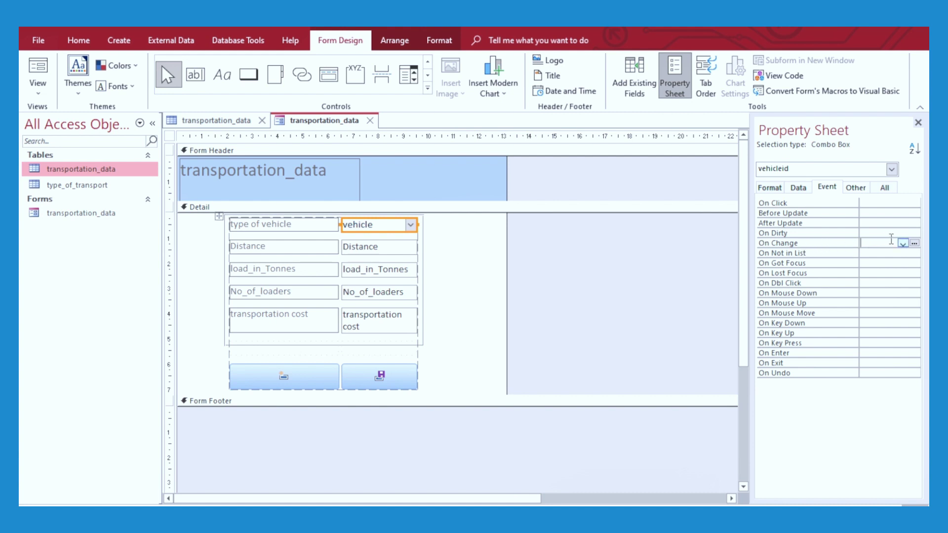
click(902, 243)
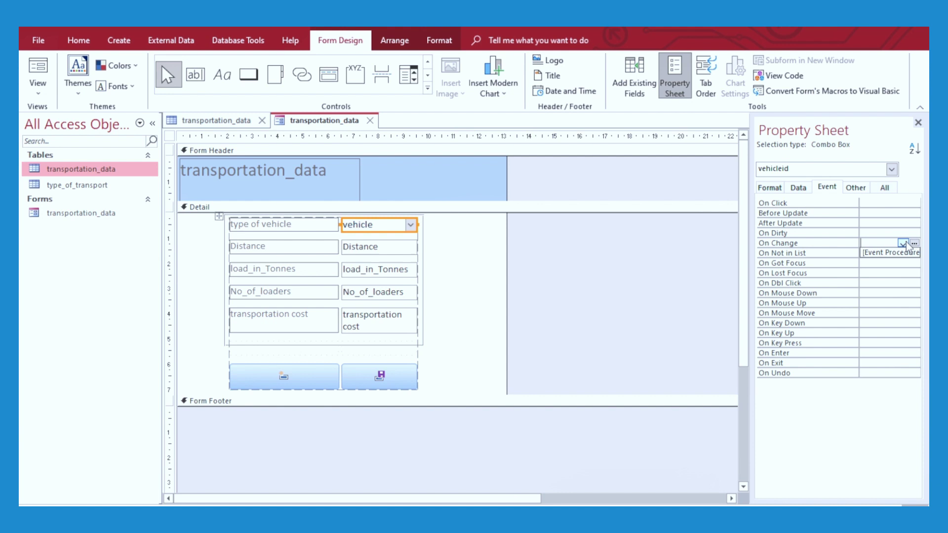
click(903, 254)
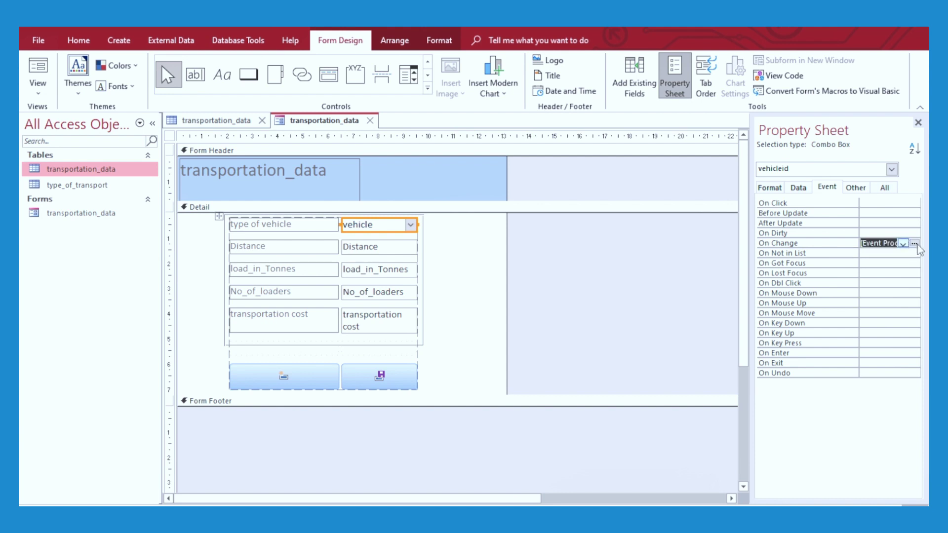
click(915, 243)
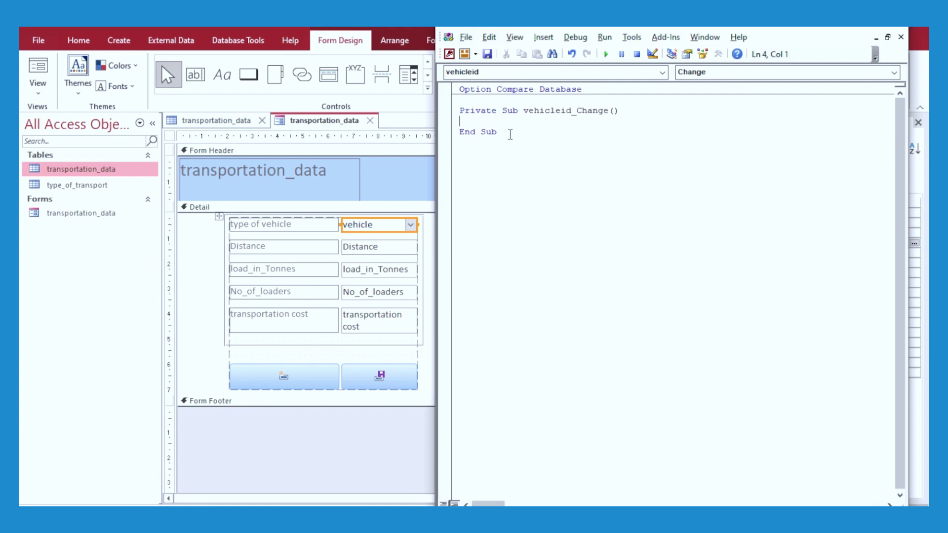
Type me.load_in_Tonnes.Value = in vehicleid_Change, completing names with IntelliSense
text(me.)
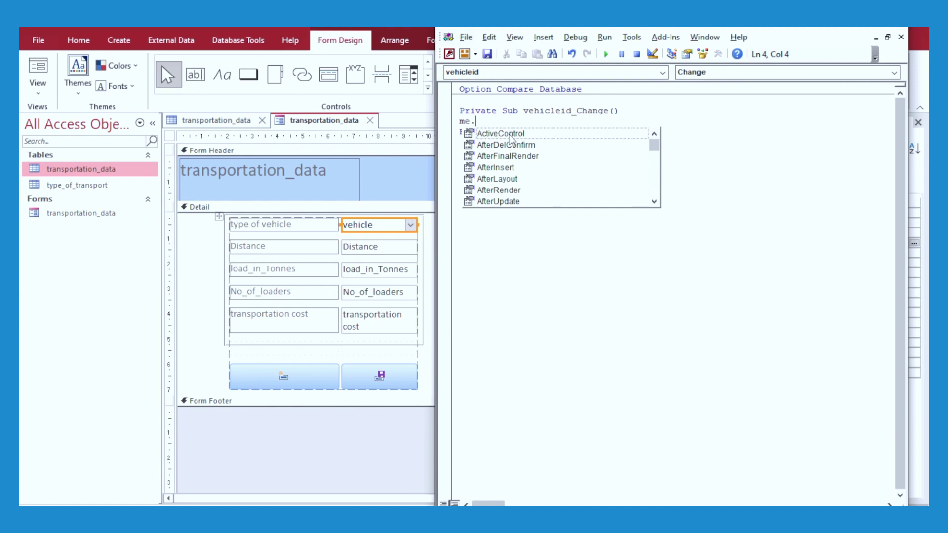
text(lo)
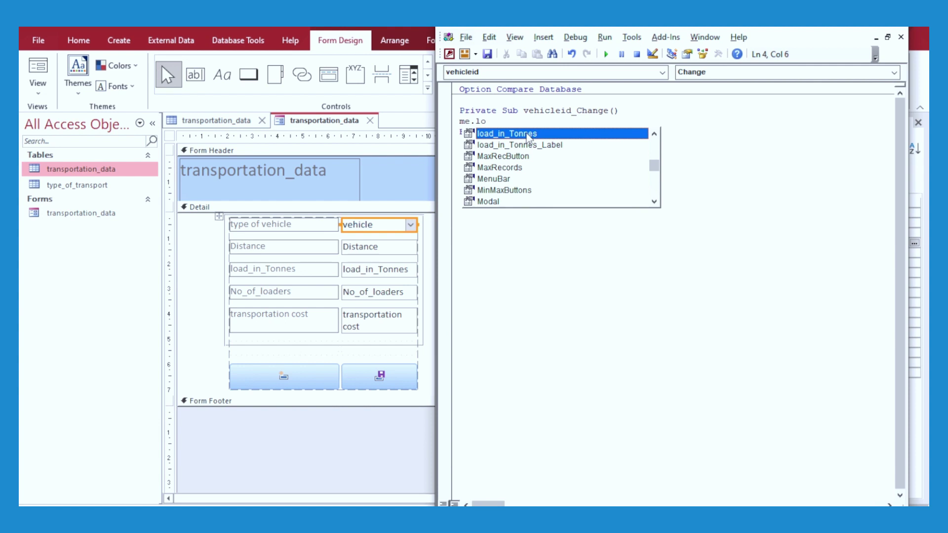
double_click(527, 134)
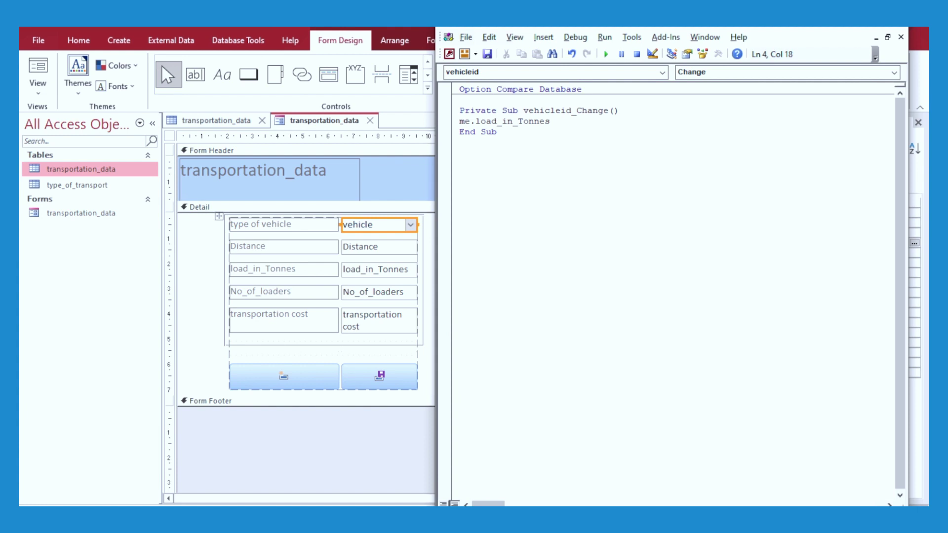
text(.va)
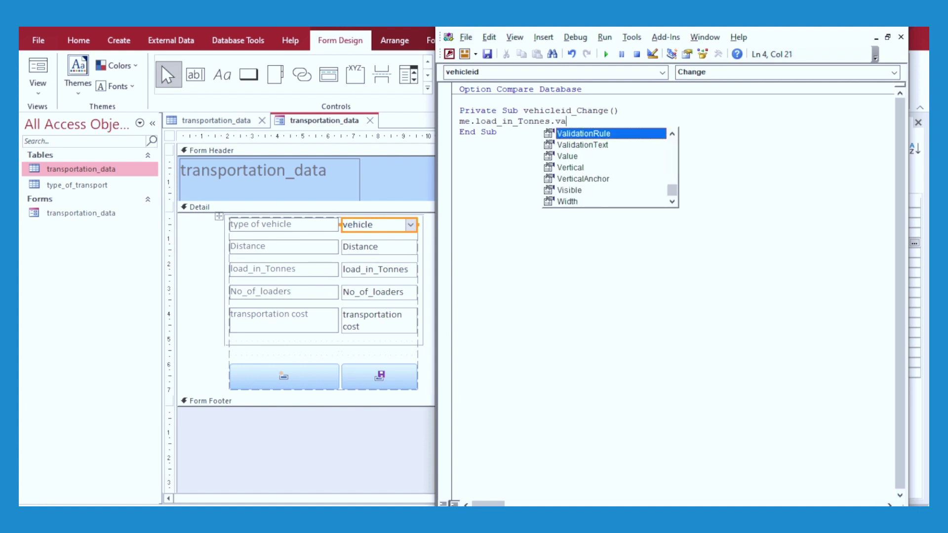
text(lue)
key(Tab)
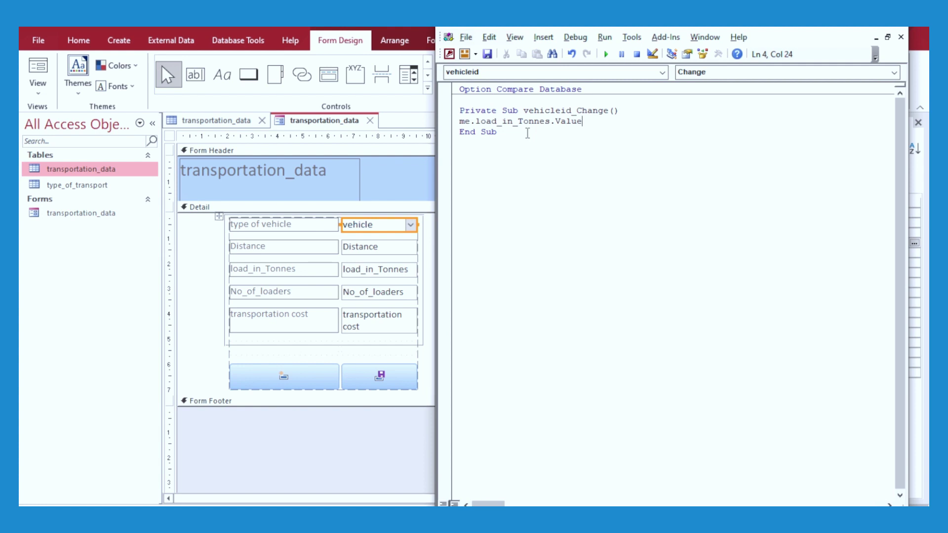
text(=me.)
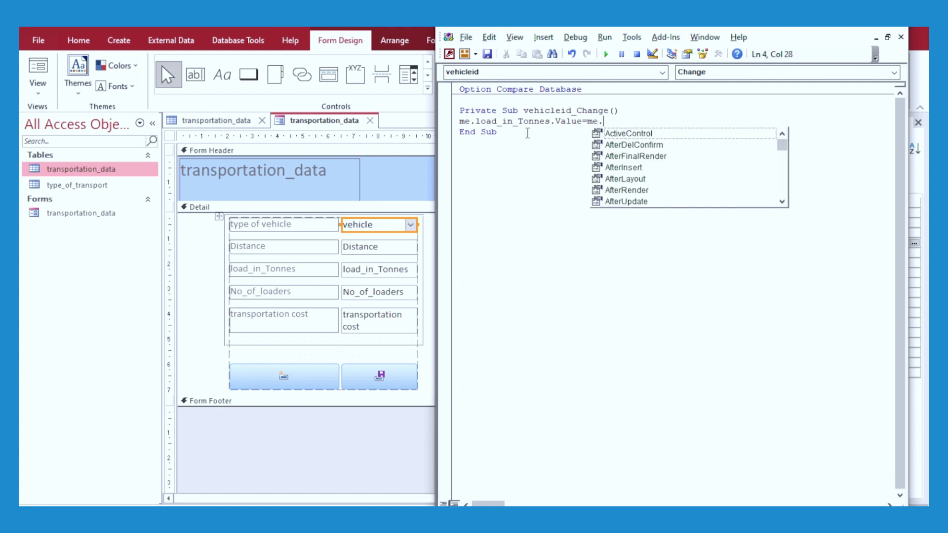
Continue the line with me.vehicleid.Column( as the value source
text(ve)
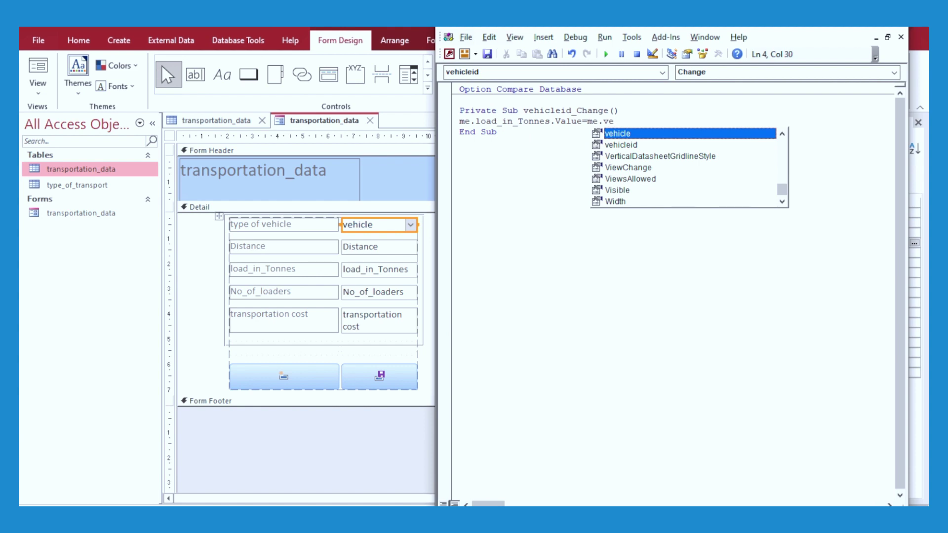
key(Down)
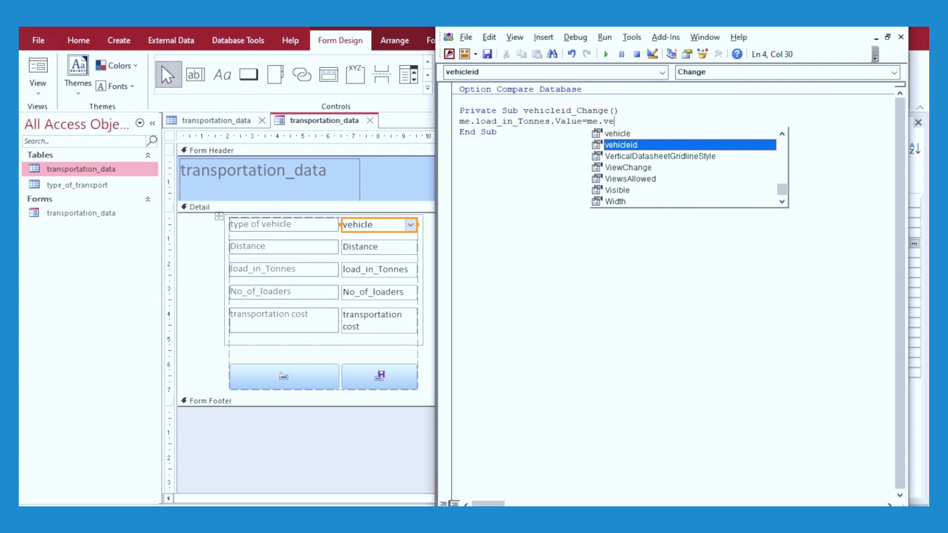
key(Tab)
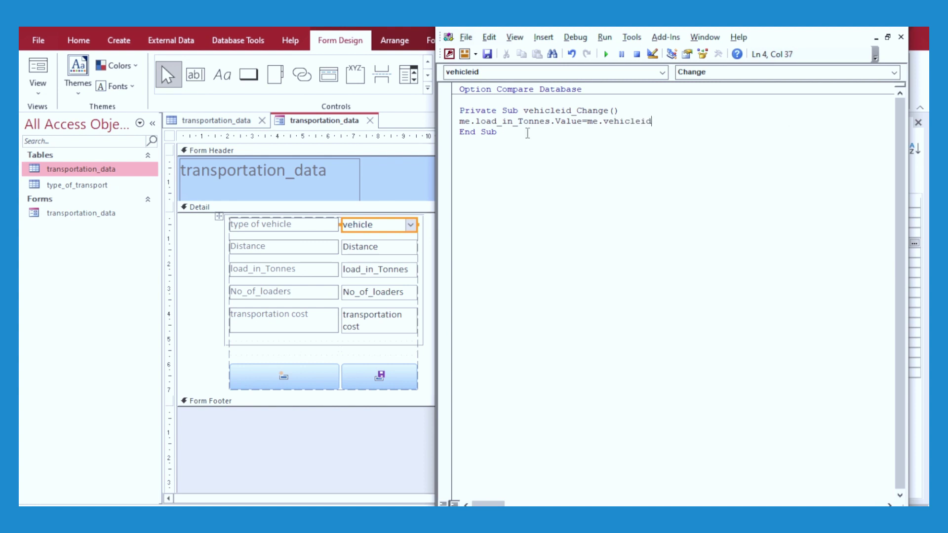
text(.)
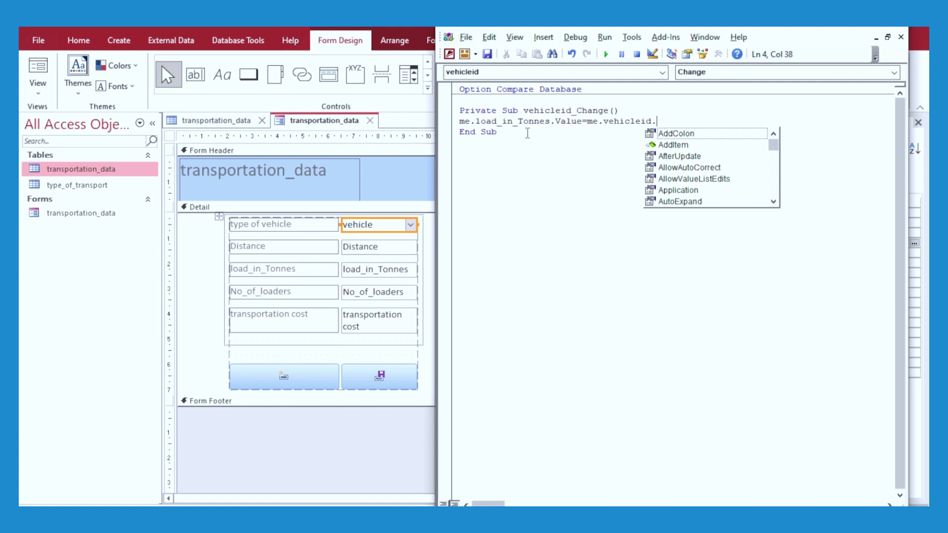
text(co)
key(Tab)
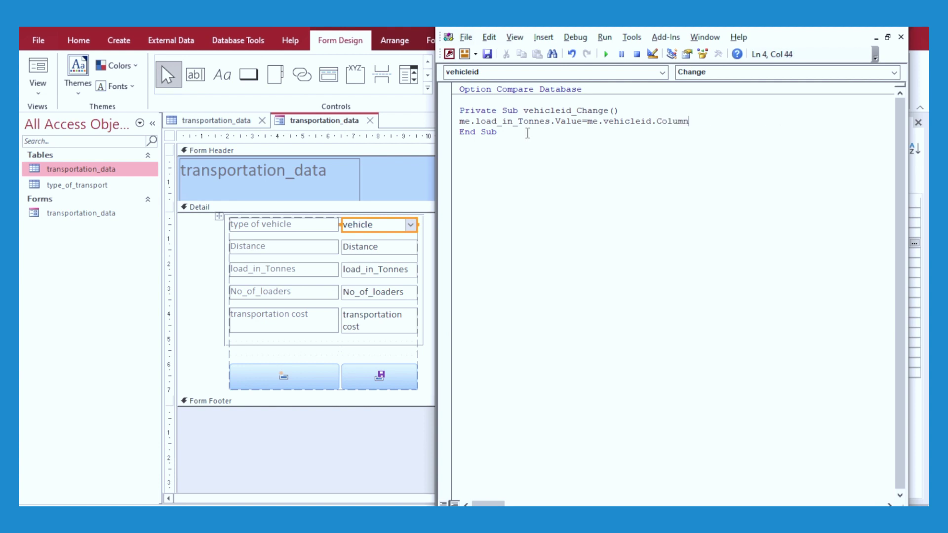
text(()
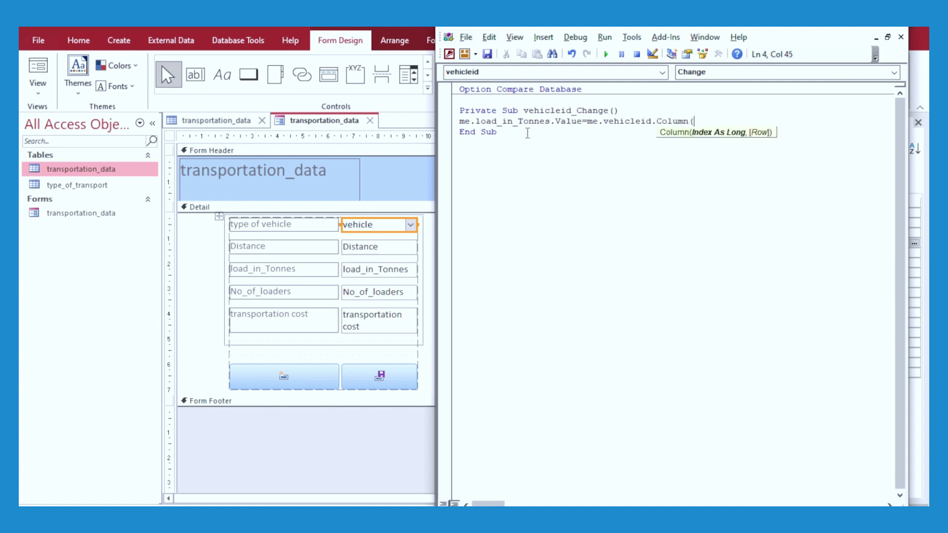
Open type_of_transport in Datasheet view to check which column holds tonnes, cost and No_of_load
click(65, 192)
double_click(64, 192)
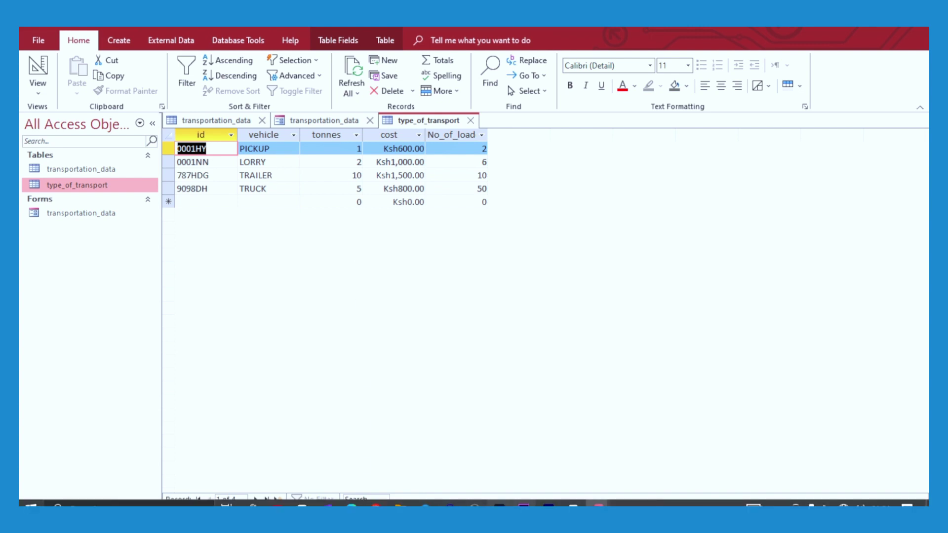
Finish the line as Me.load_in_Tonnes.Value = Me.vehicleid.Column(1)
mouse_move(598, 502)
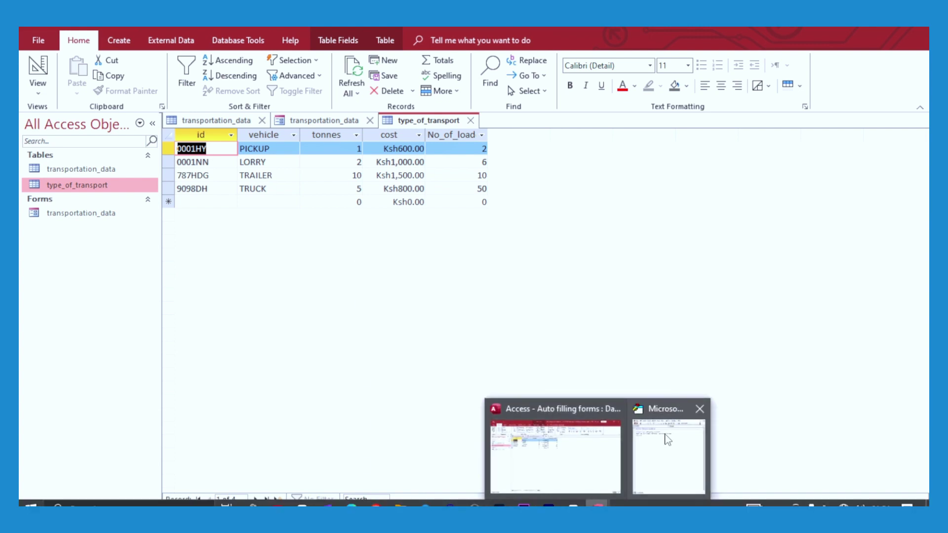
click(669, 454)
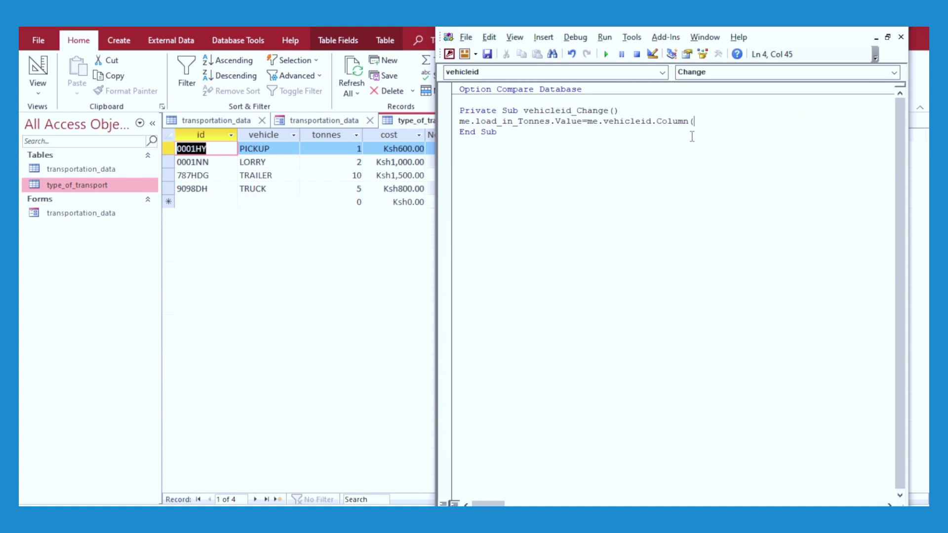
text(1))
key(Return)
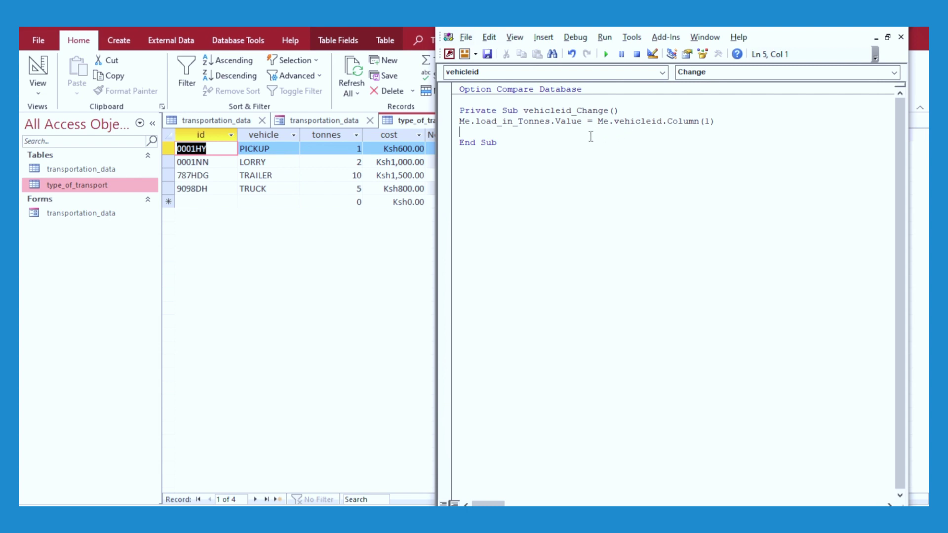
Show the transportation_data form in Form view
click(327, 266)
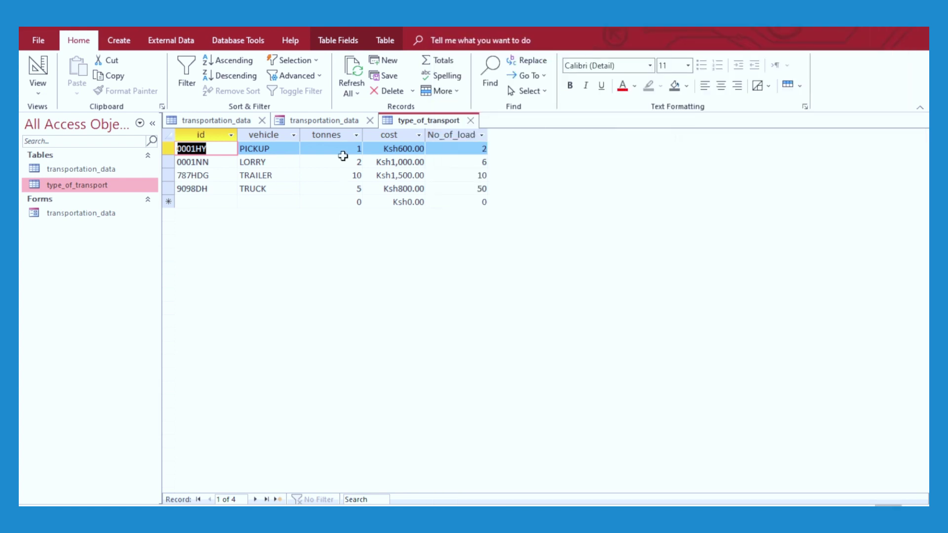
click(344, 121)
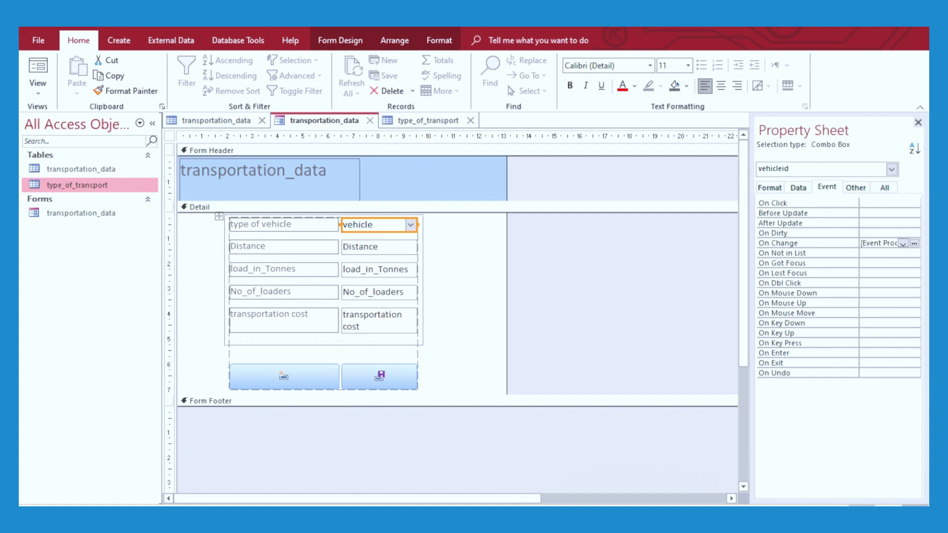
key(F5)
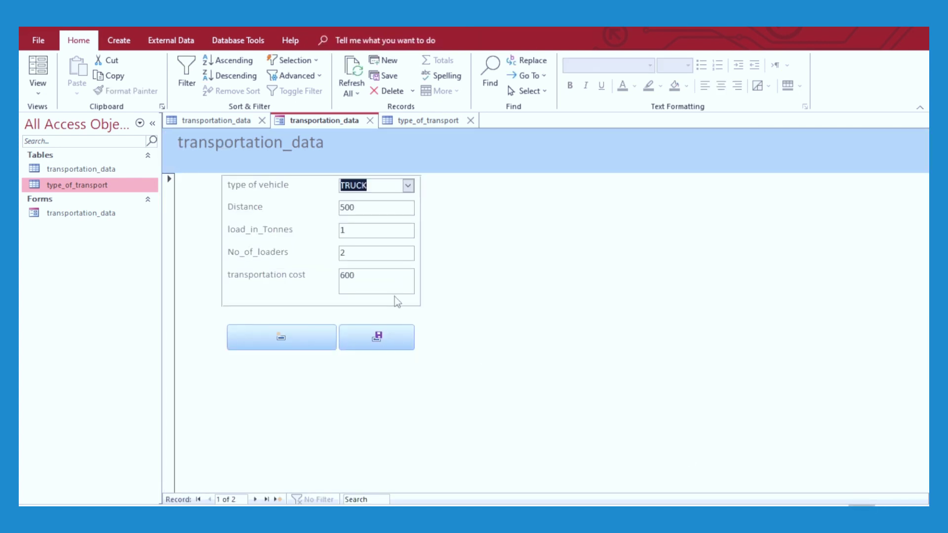
On a new record pick PICKUP, TRUCK and LORRY, seeing load_in_Tonnes become 5 then 2
click(294, 333)
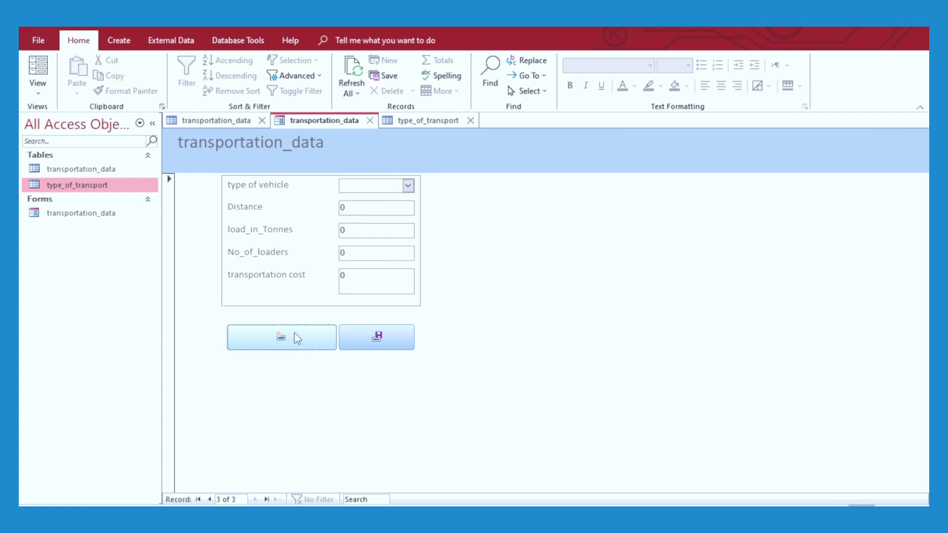
click(412, 187)
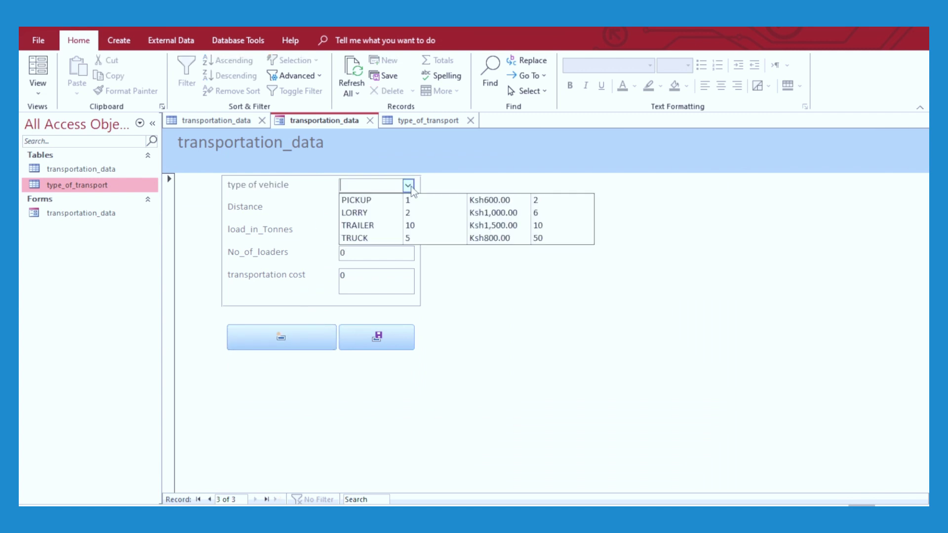
click(380, 205)
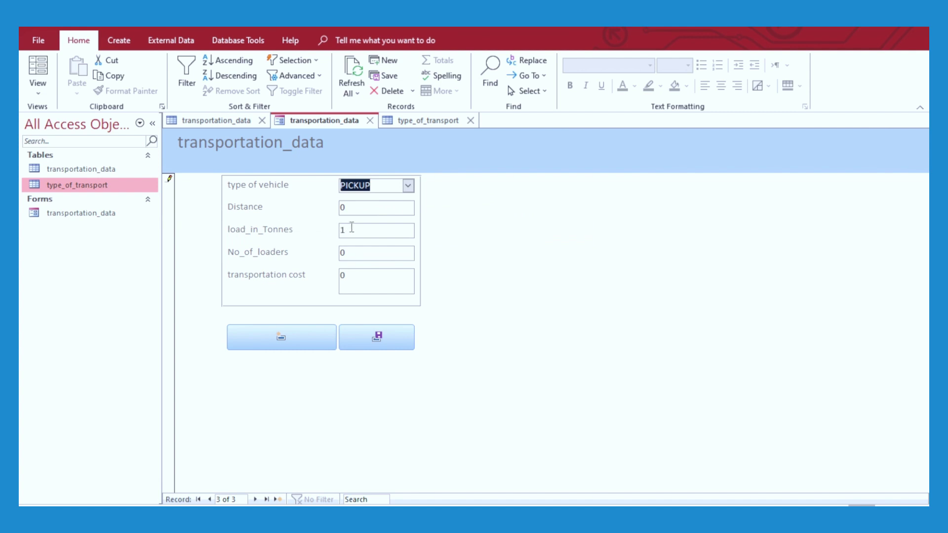
click(408, 186)
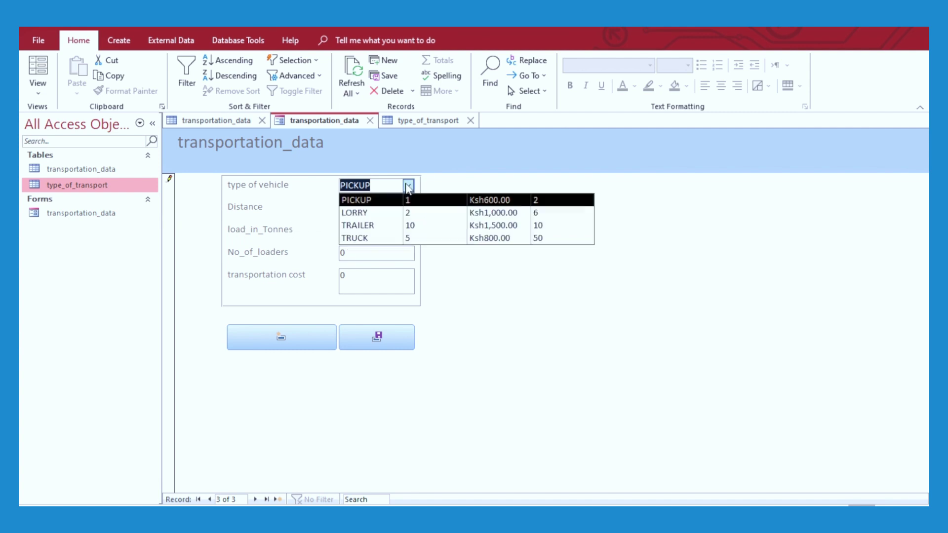
click(370, 238)
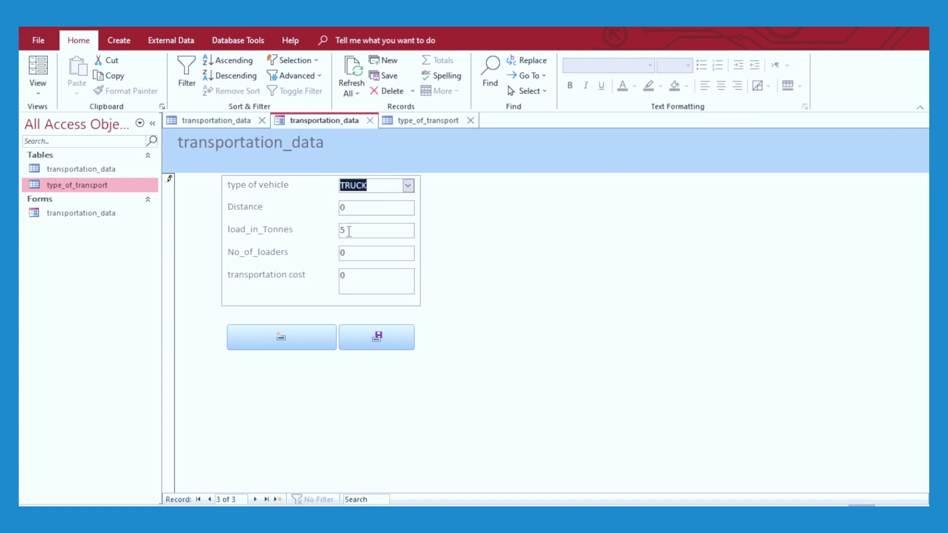
click(409, 186)
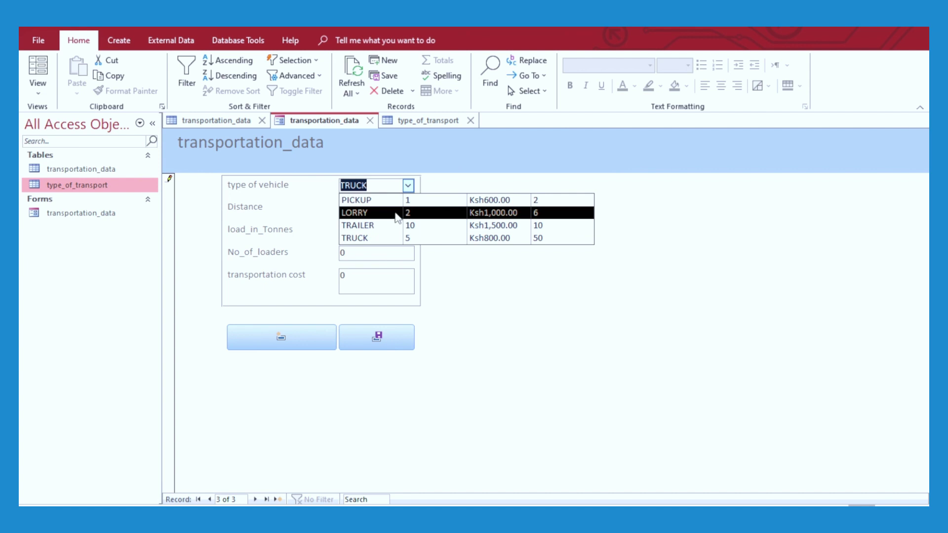
click(416, 217)
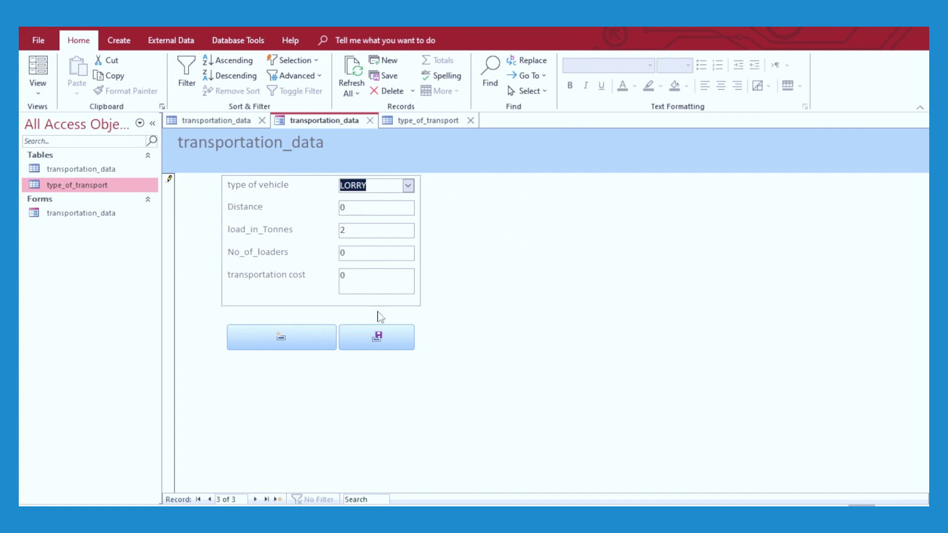
Paste two copies of the load_in_Tonnes assignment line below the original
mouse_move(598, 505)
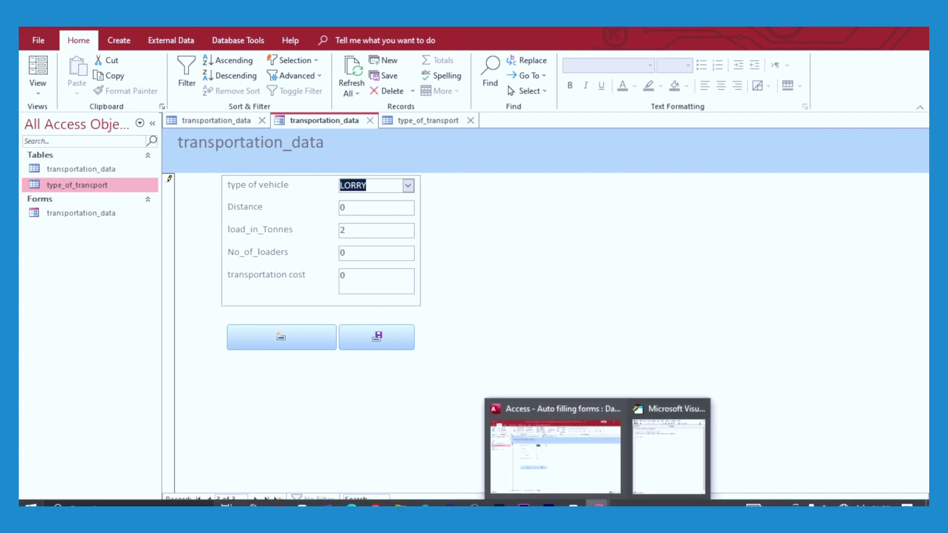
click(649, 440)
text(Me.load_in_Tonnes.Value = Me.vehicleid.Column(1))
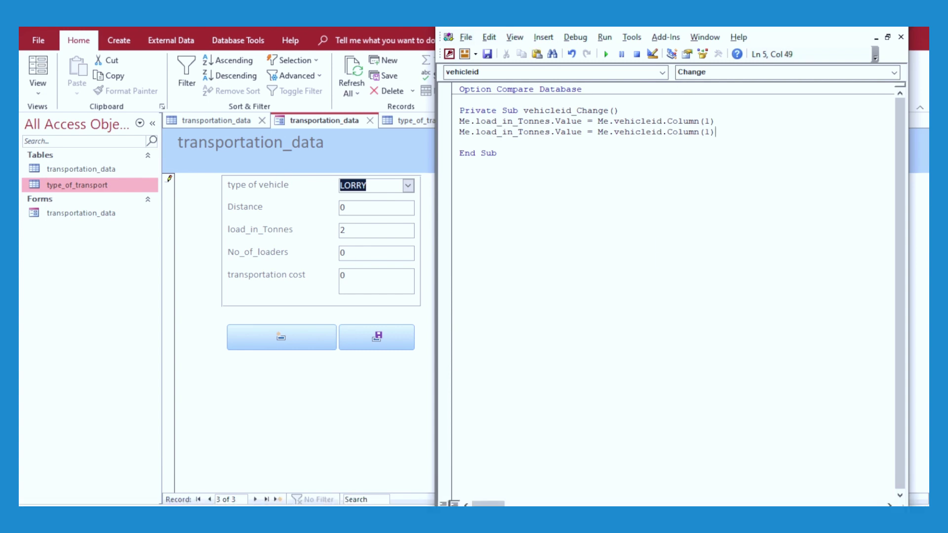
key(Return)
text(Me.load_in_Tonnes.Value = Me.vehicleid.Column(1))
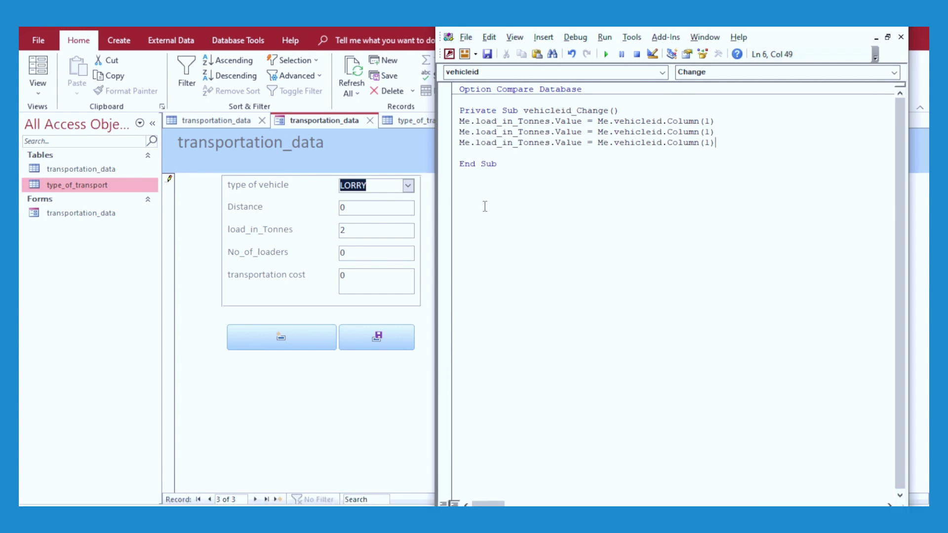
Change the second line to Me.No_of_loaders.Value = Me.vehicleid.Column(2)
double_click(537, 131)
key(Delete)
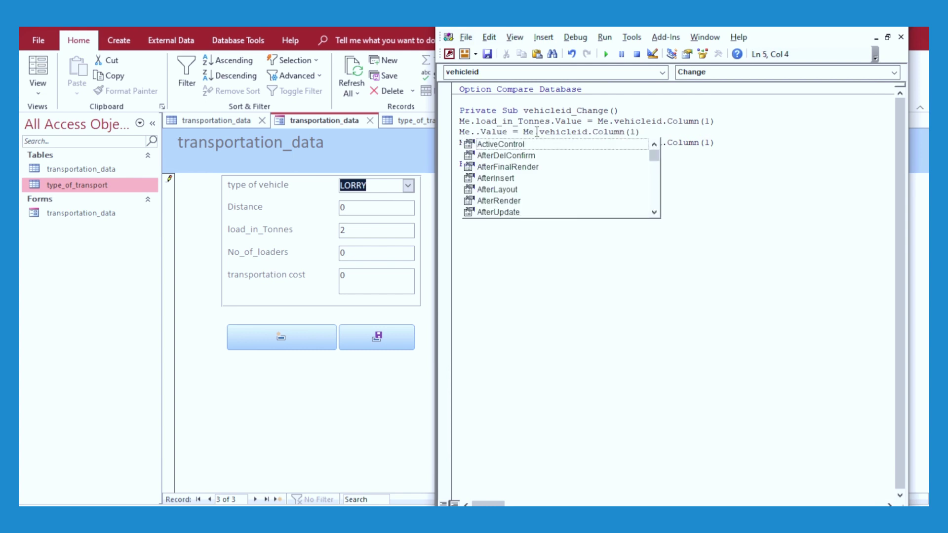
text(No_o)
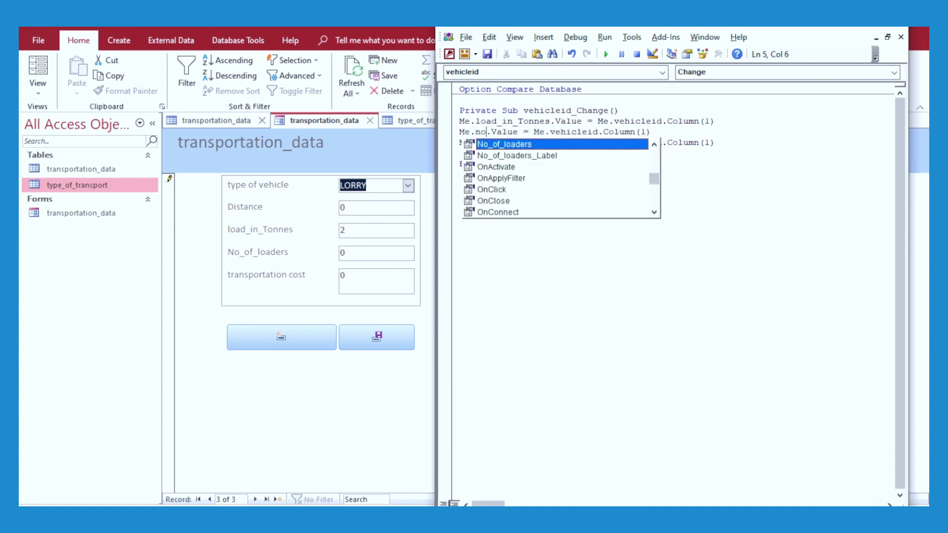
key(Tab)
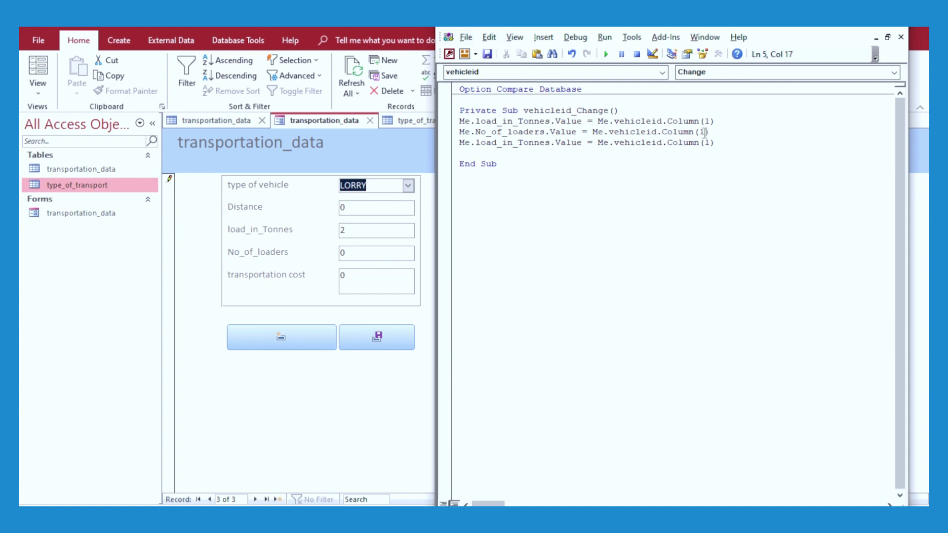
click(705, 132)
key(BackSpace)
text(2)
Make the third line read Column(3) and target transportation_cost
key(Down)
key(BackSpace)
text(3)
click(507, 150)
double_click(507, 142)
text(trans)
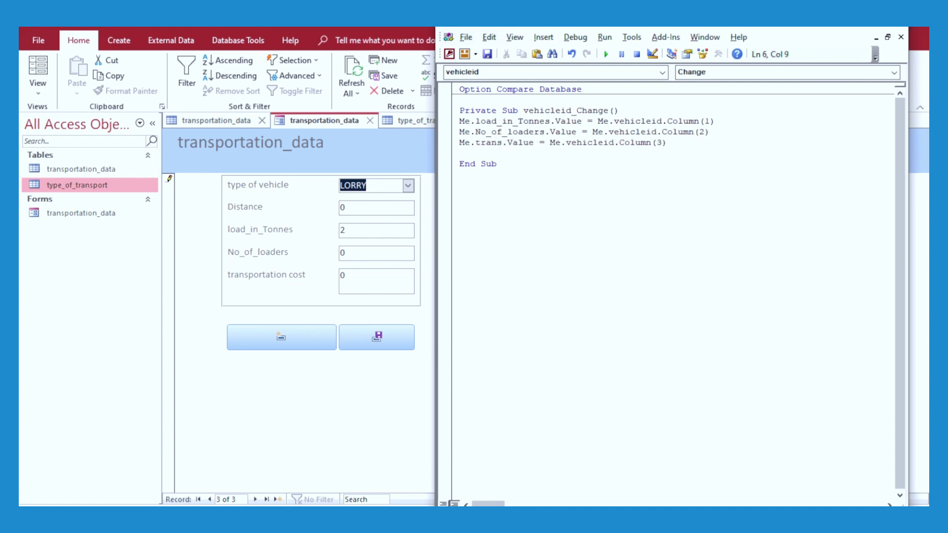
text(portation_cost)
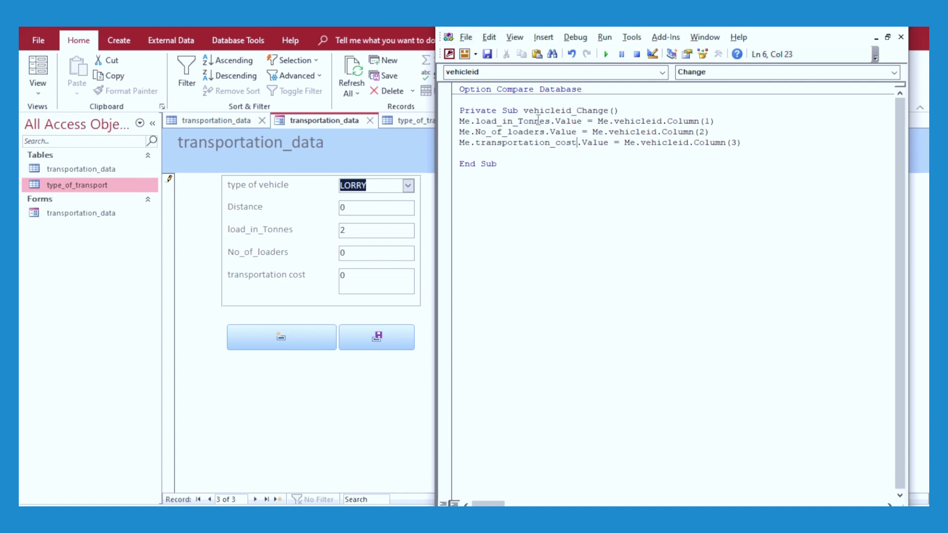
On a new record try PICKUP and then TRAILER to test the auto-fill
click(387, 228)
click(303, 341)
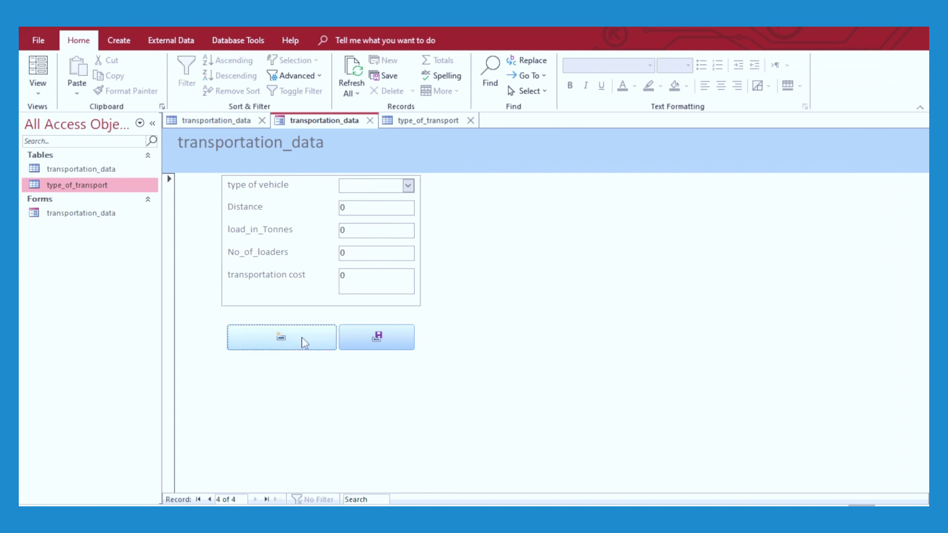
click(408, 186)
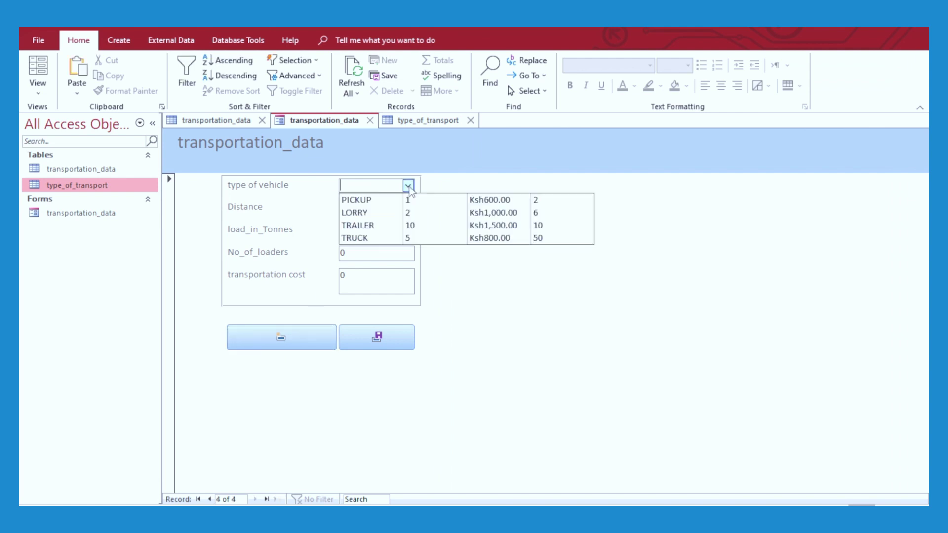
click(380, 205)
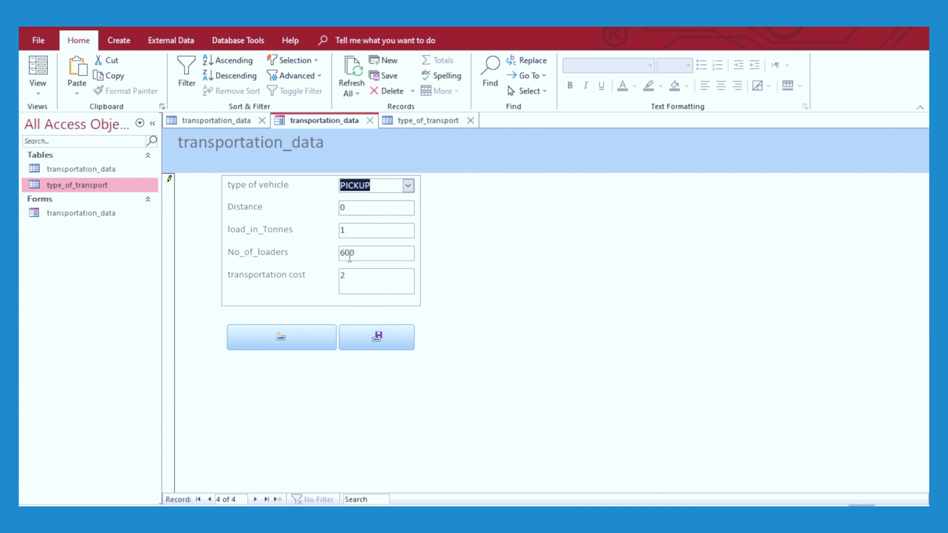
click(409, 186)
click(388, 222)
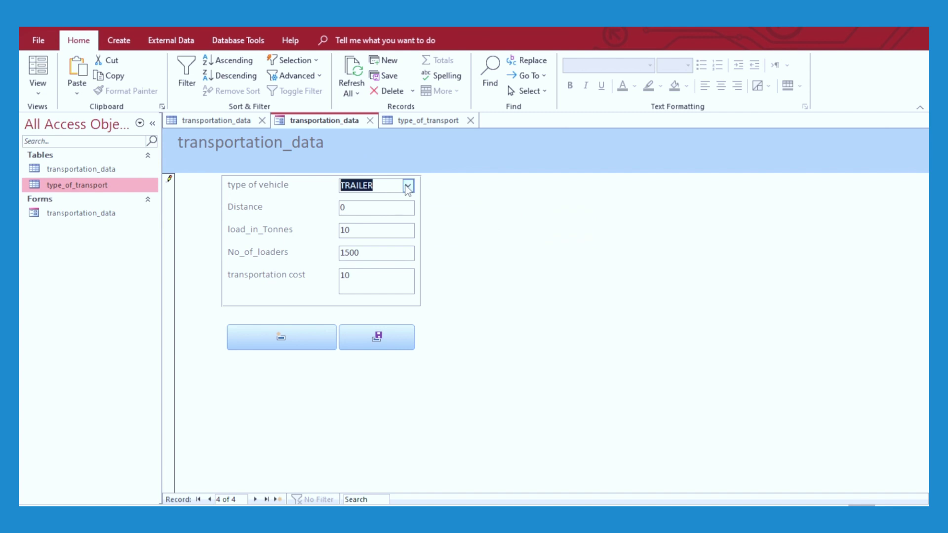
Re-select PICKUP (loaders 600, cost 2) and compare against the type_of_transport table's column order
click(408, 186)
click(382, 205)
click(419, 121)
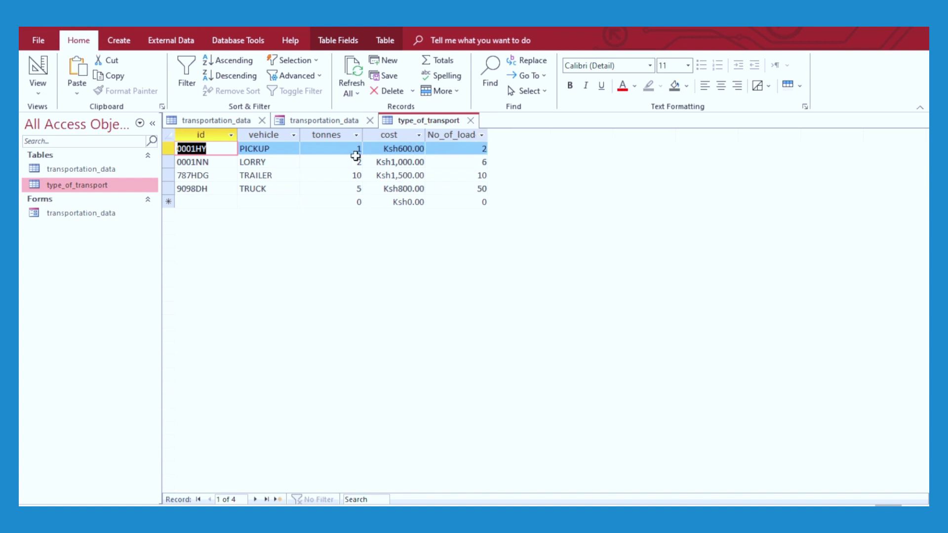
click(334, 122)
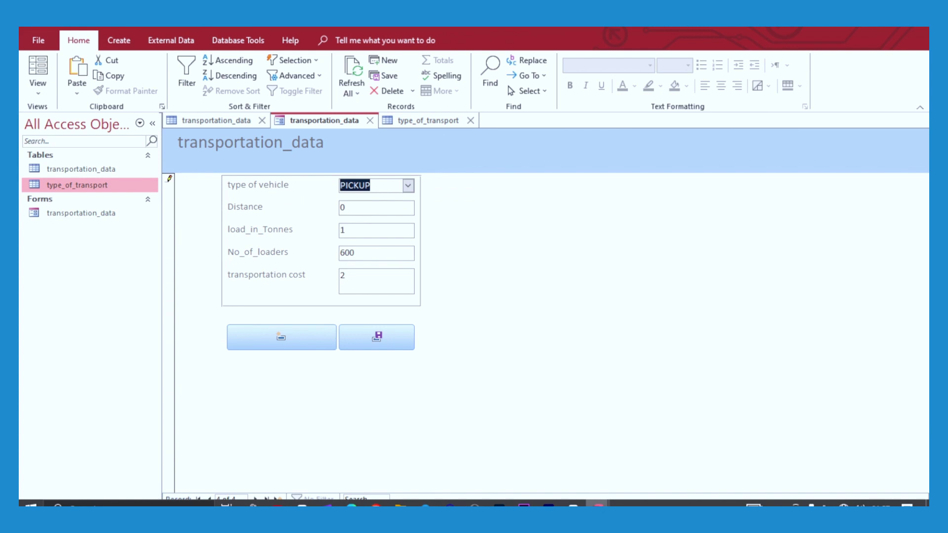
Change the cost line to Column(2) and the loaders line to Column(3)
mouse_move(599, 505)
click(654, 454)
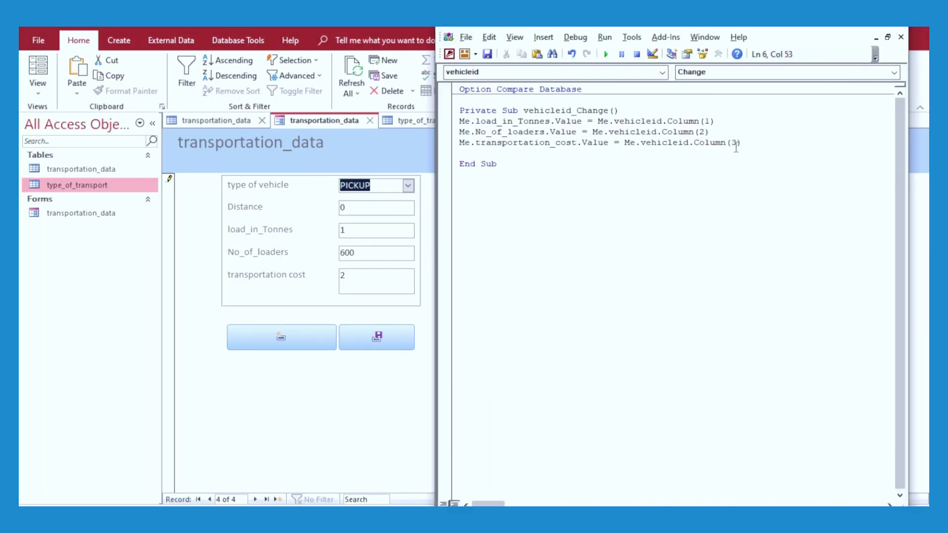
key(BackSpace)
text(2)
click(705, 132)
key(BackSpace)
text(3)
Back on the Access form, choose LORRY on record 4 so loaders 6 and cost 1000 auto-fill
click(358, 231)
click(408, 185)
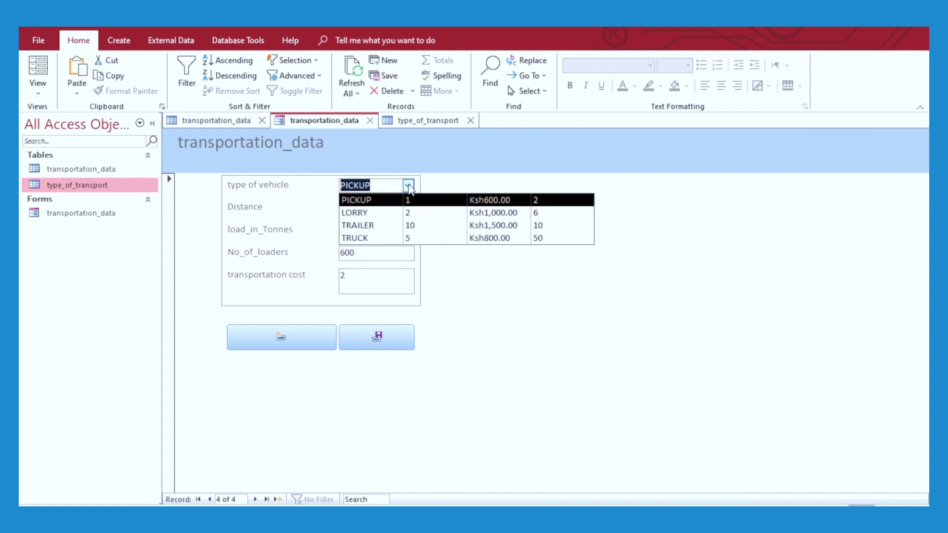
click(383, 212)
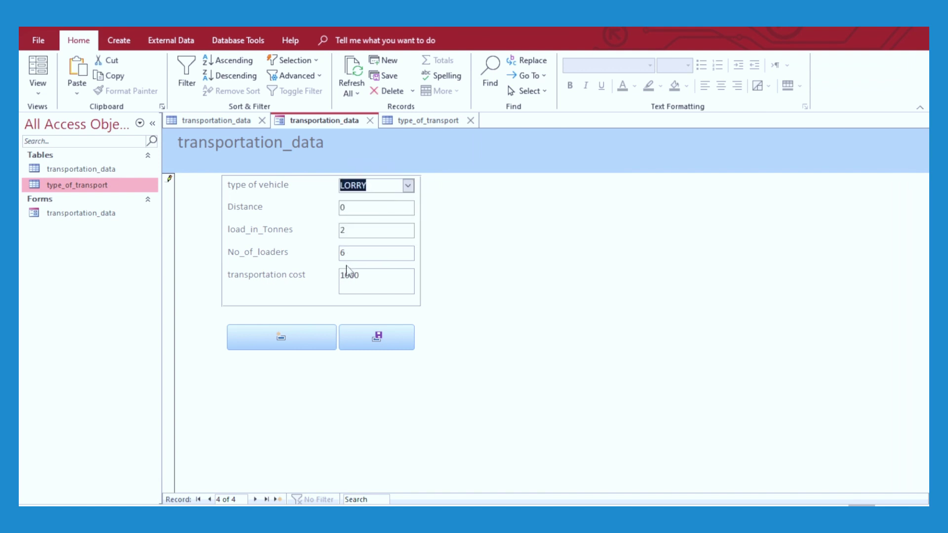
click(369, 254)
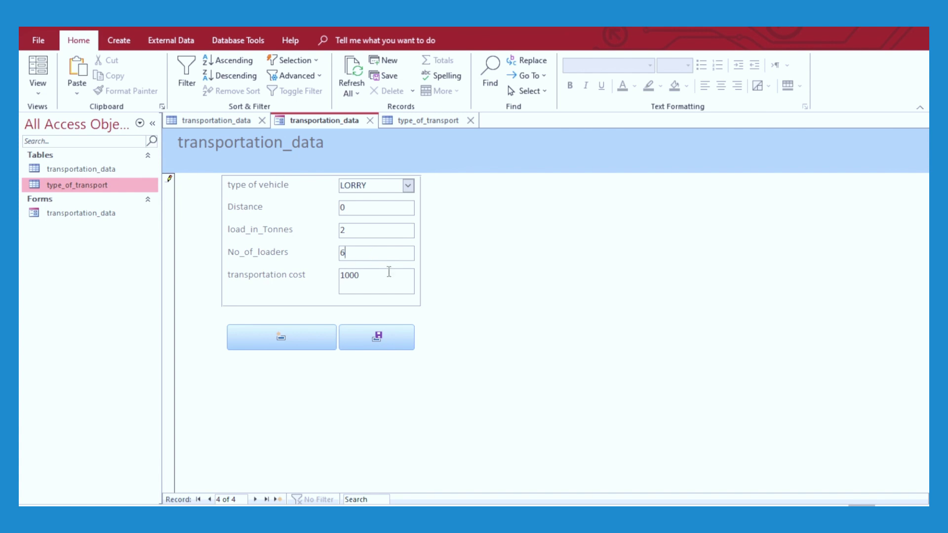
Replace the Distance value of 0 with 455
click(356, 207)
key(BackSpace)
text(455)
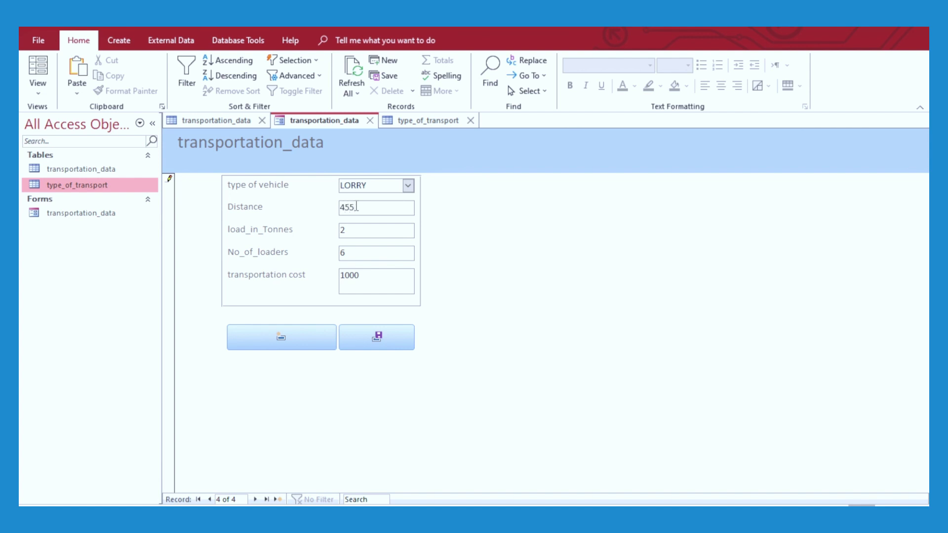